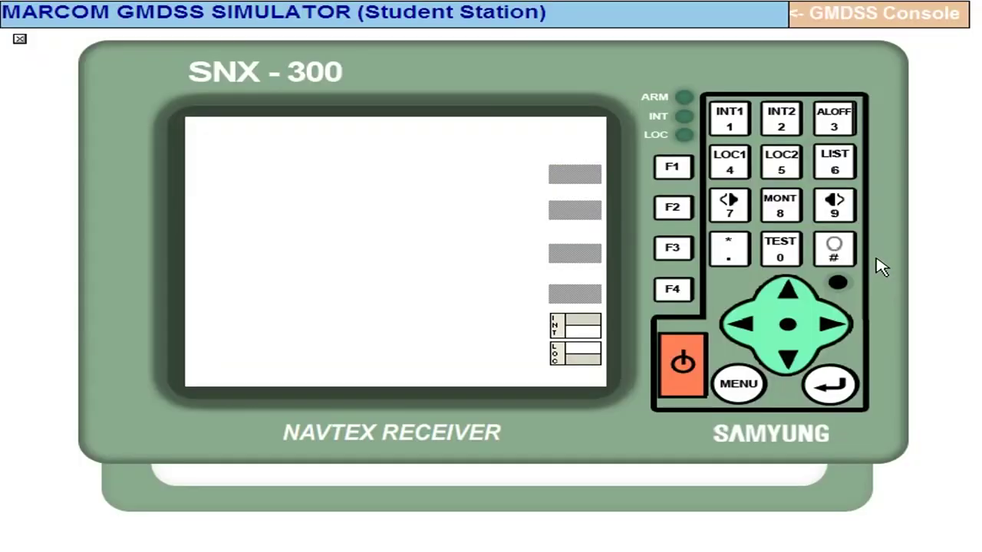
Step: Power on the SNX-300 and let its self test pass memory, 518, 490 and 4209 checks
{"action": "left_click", "coordinate": [685, 361]}
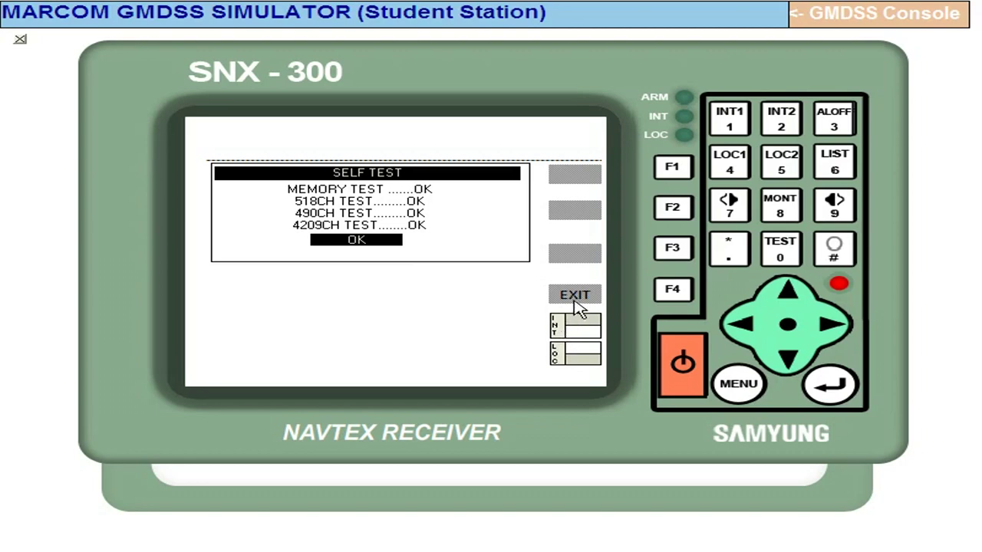
Step: Exit the self test so the NAVTEX settles on standby monitoring 518 and 490
{"action": "left_click", "coordinate": [669, 294]}
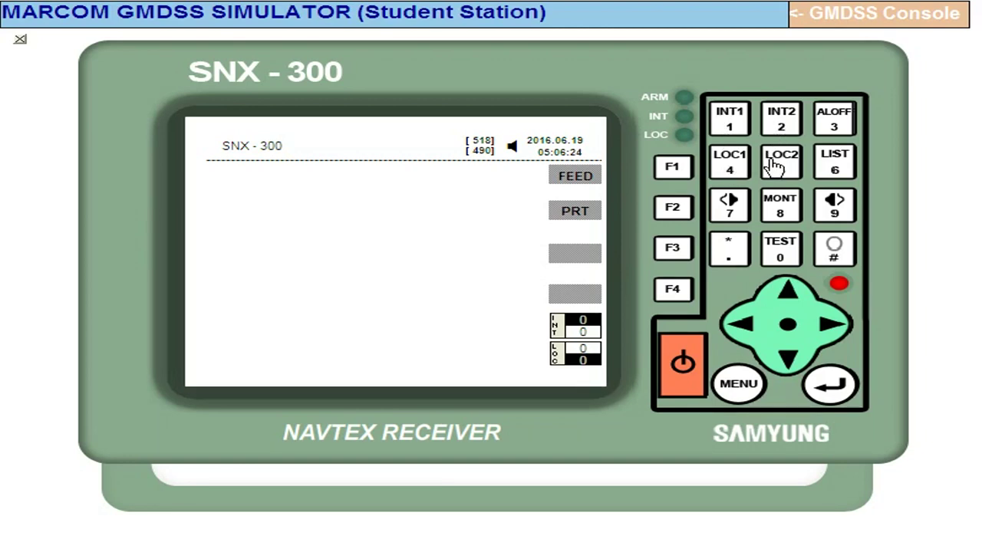
Step: Open MANUAL SETUP OF INT STATION SET with the INT1 key
{"action": "left_click", "coordinate": [733, 126]}
{"action": "left_click", "coordinate": [731, 124]}
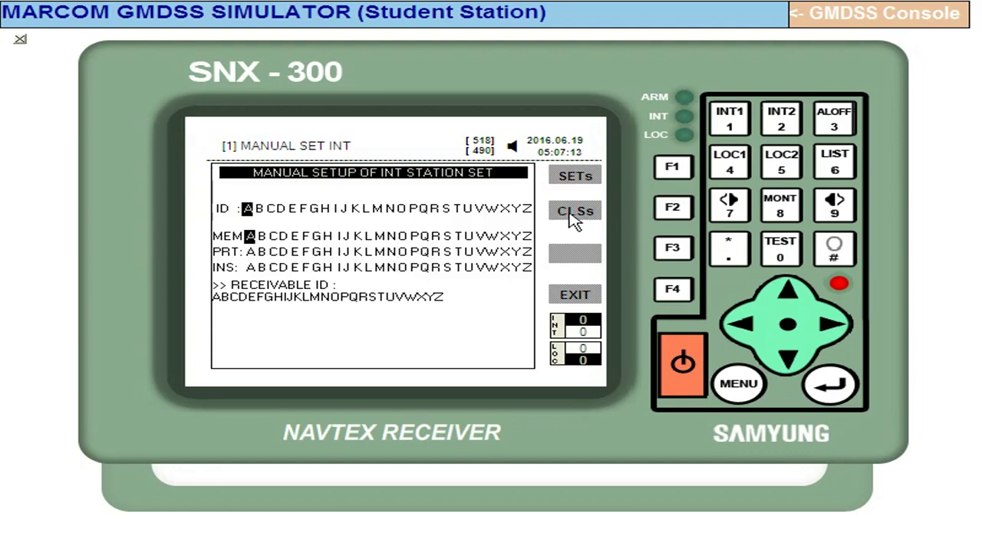
Step: Clear all station IDs from the MEM, PRT and INS rows with CLSs
{"action": "left_click", "coordinate": [678, 213]}
{"action": "left_click", "coordinate": [789, 365]}
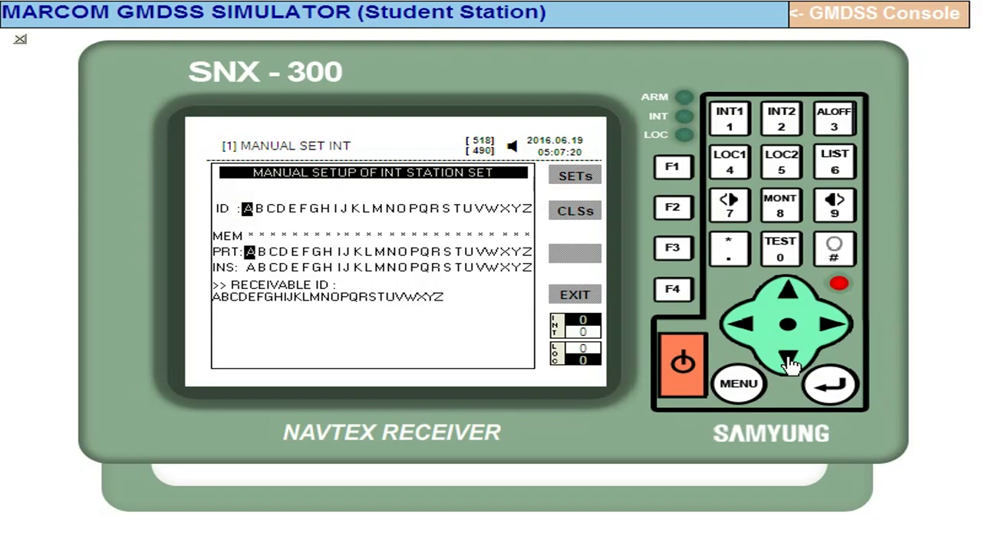
{"action": "left_click", "coordinate": [672, 212]}
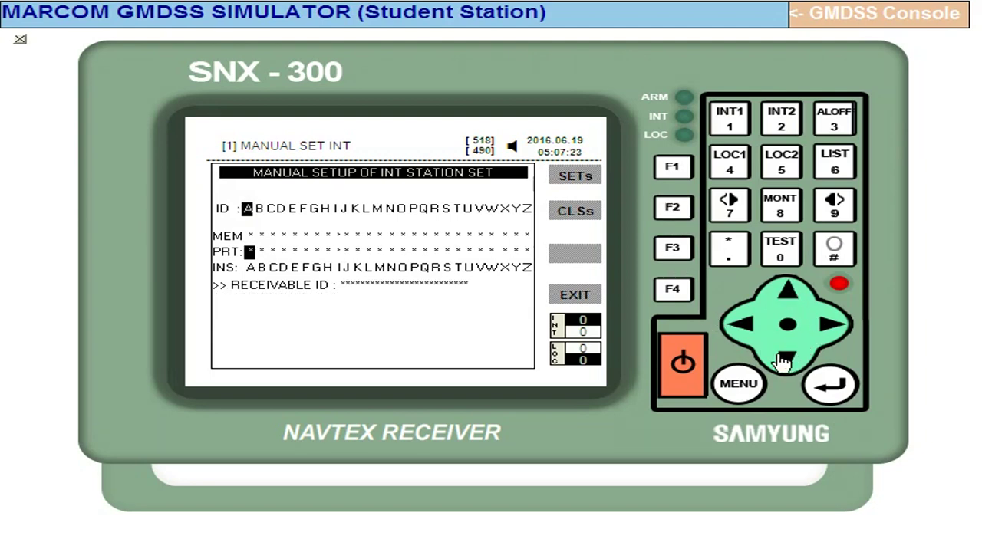
{"action": "left_click", "coordinate": [784, 360]}
{"action": "left_click", "coordinate": [674, 210]}
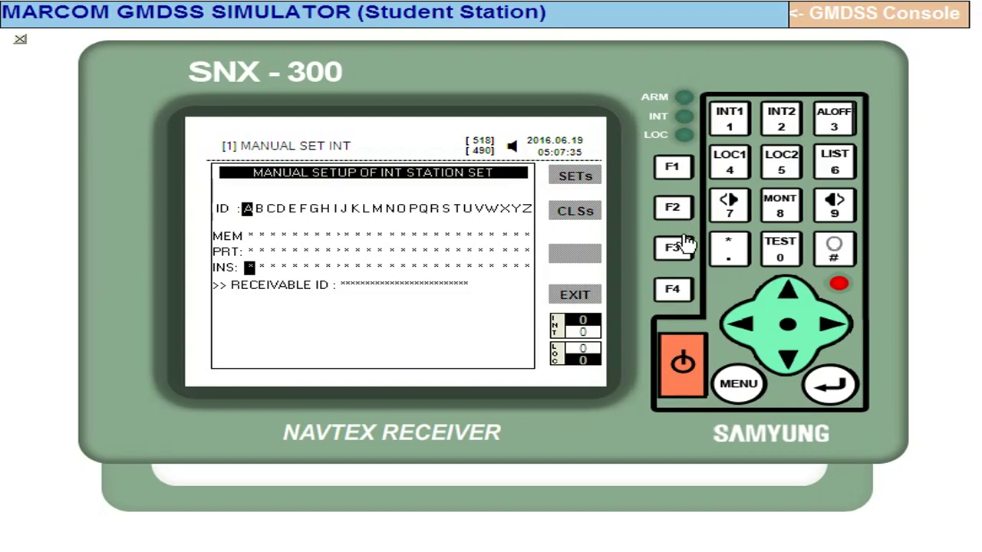
Step: Add stations G and P to the INS row
{"action": "left_click", "coordinate": [830, 327]}
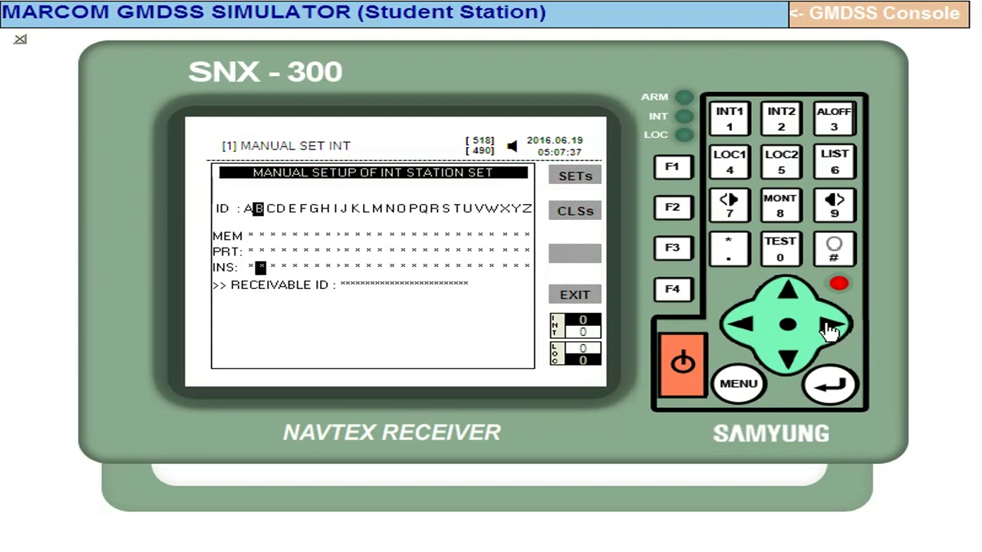
{"action": "left_click", "coordinate": [830, 326]}
{"action": "left_click", "coordinate": [830, 327]}
{"action": "left_click", "coordinate": [829, 327]}
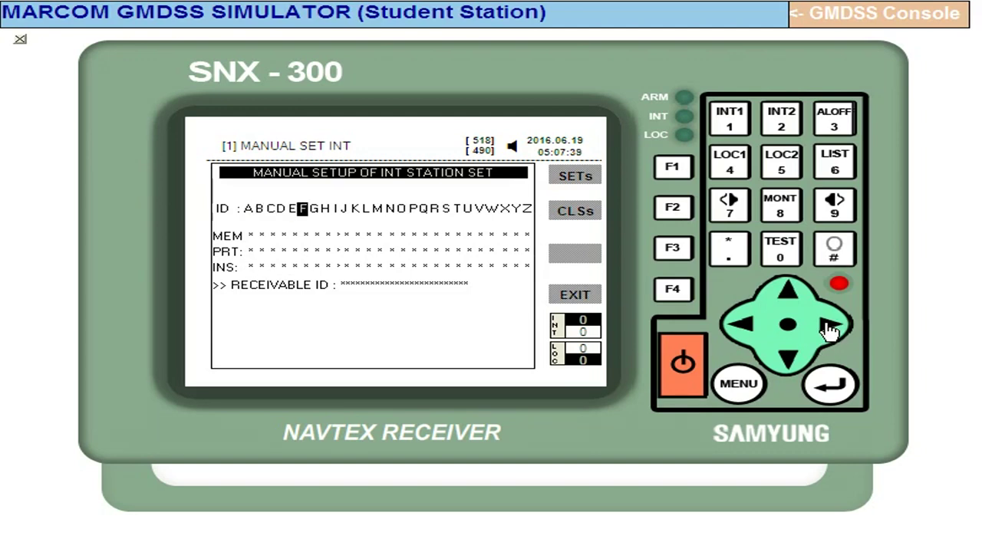
{"action": "left_click", "coordinate": [830, 327]}
{"action": "left_click", "coordinate": [827, 328]}
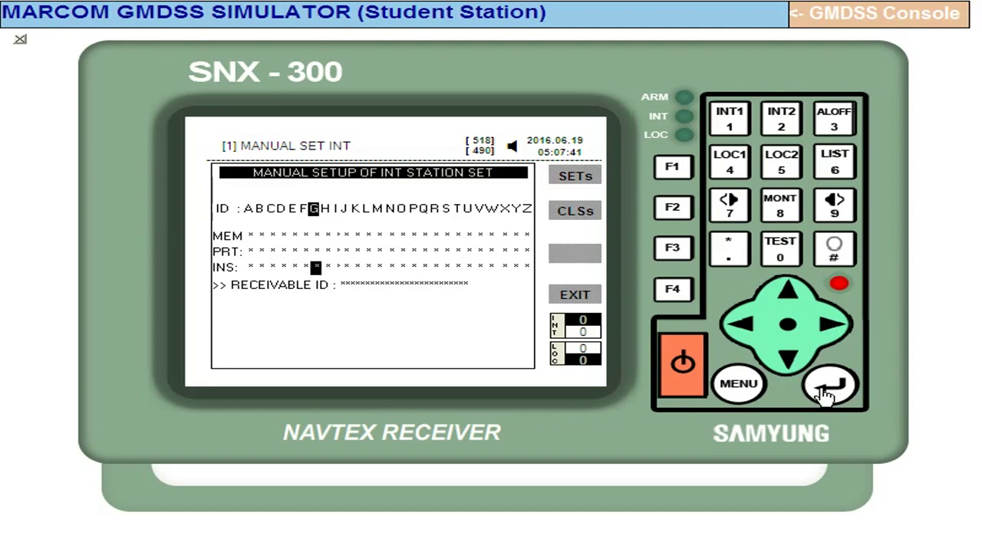
{"action": "left_click", "coordinate": [822, 392]}
{"action": "left_click", "coordinate": [830, 326]}
{"action": "left_click", "coordinate": [829, 326]}
{"action": "left_click", "coordinate": [830, 327]}
{"action": "left_click", "coordinate": [830, 327]}
{"action": "left_click", "coordinate": [838, 327]}
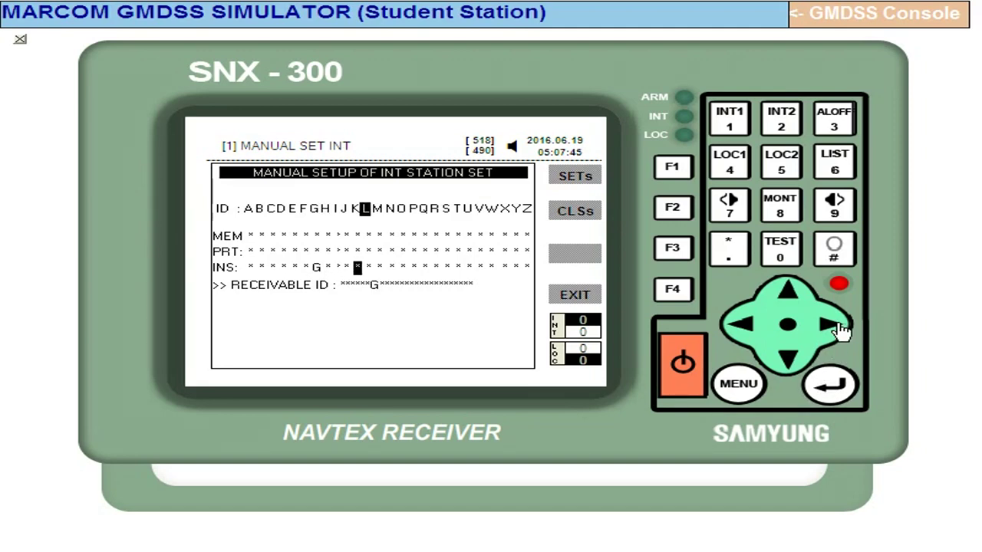
{"action": "left_click", "coordinate": [838, 327]}
{"action": "left_click", "coordinate": [837, 326]}
{"action": "left_click", "coordinate": [837, 326]}
{"action": "left_click", "coordinate": [837, 327]}
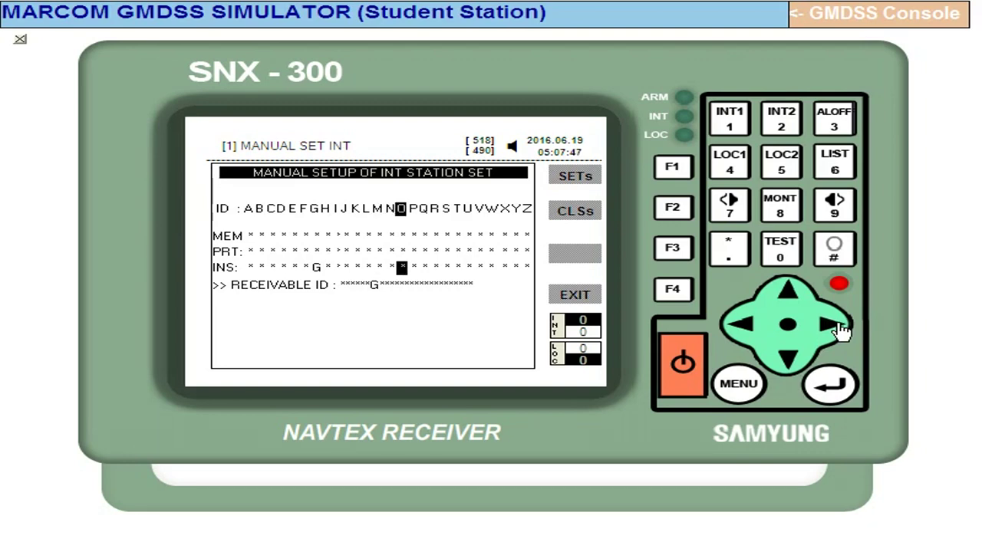
{"action": "left_click", "coordinate": [839, 330]}
{"action": "left_click", "coordinate": [830, 387]}
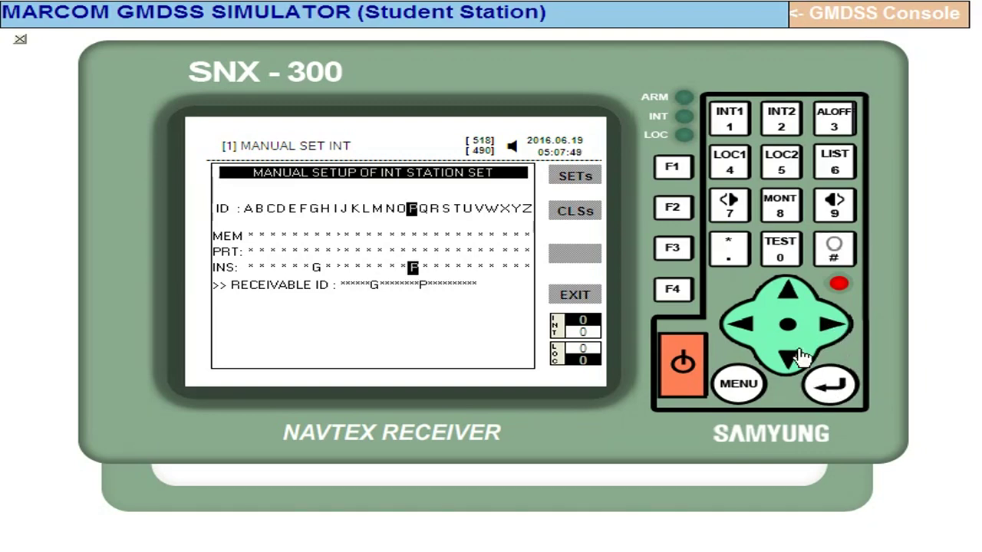
Step: Add stations G and P to the PRT row
{"action": "left_click", "coordinate": [788, 295]}
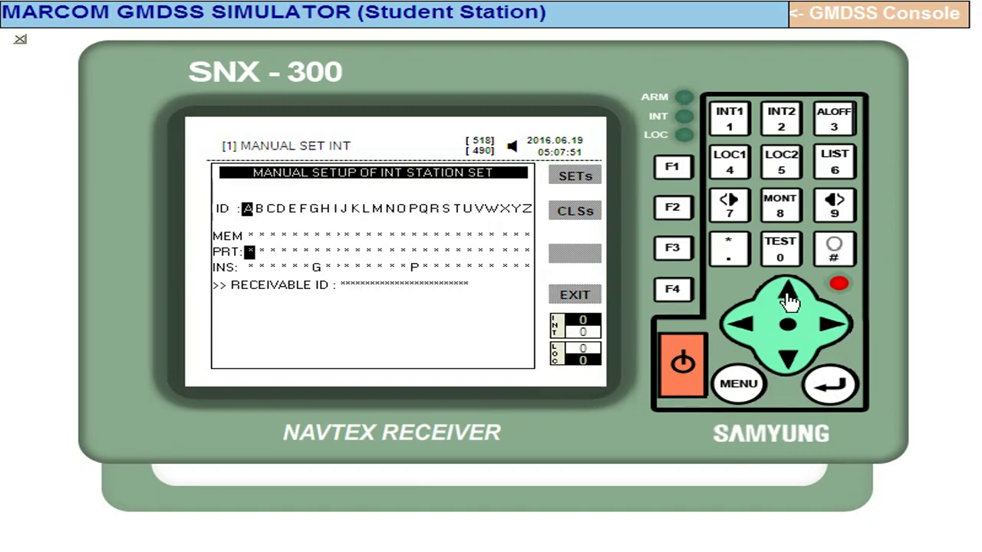
{"action": "left_click", "coordinate": [830, 328]}
{"action": "left_click", "coordinate": [830, 327]}
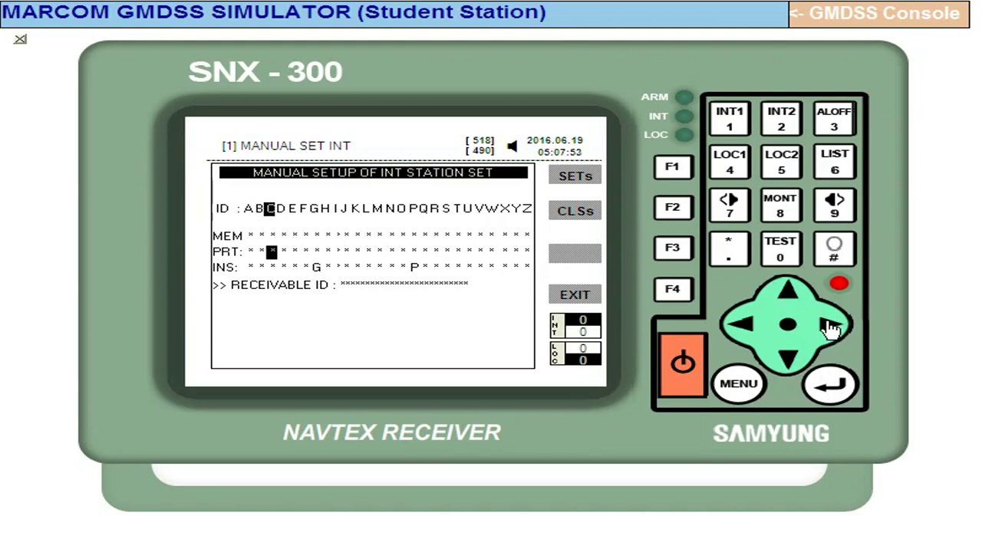
{"action": "left_click", "coordinate": [830, 327]}
{"action": "left_click", "coordinate": [830, 327]}
{"action": "left_click", "coordinate": [831, 327]}
{"action": "left_click", "coordinate": [831, 327]}
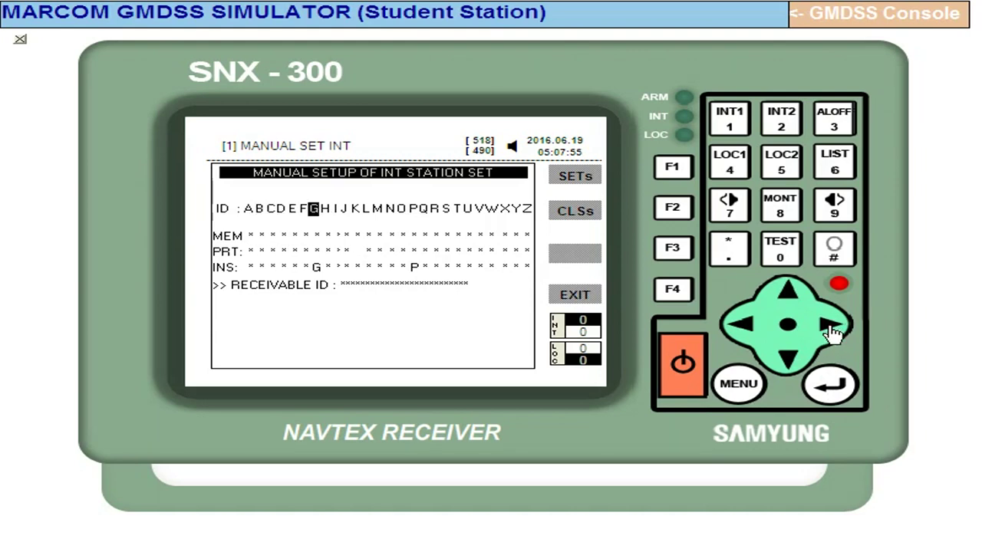
{"action": "left_click", "coordinate": [828, 383]}
{"action": "left_click", "coordinate": [831, 327]}
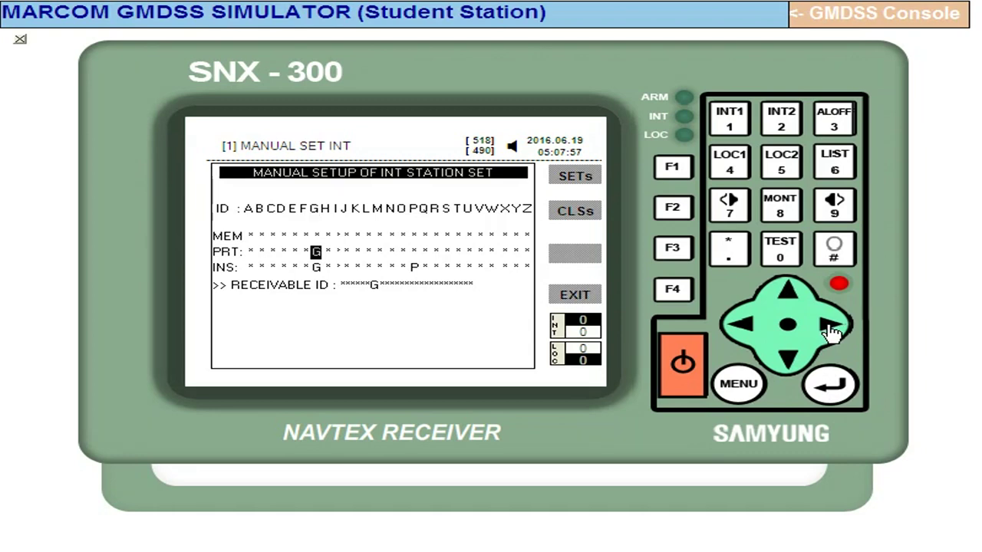
{"action": "left_click", "coordinate": [831, 328]}
{"action": "left_click", "coordinate": [830, 327]}
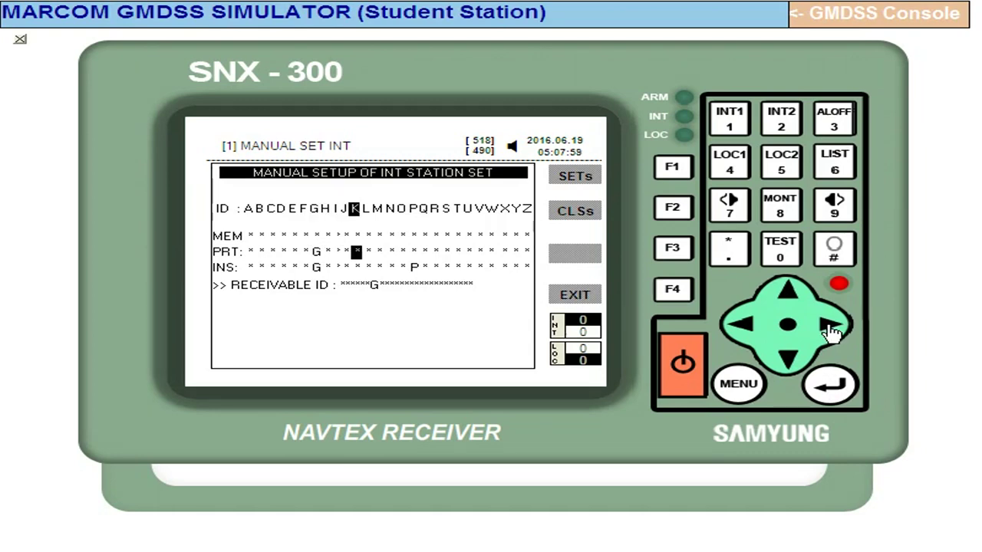
{"action": "left_click", "coordinate": [830, 326]}
{"action": "left_click", "coordinate": [830, 325]}
{"action": "left_click", "coordinate": [830, 326]}
{"action": "left_click", "coordinate": [830, 326]}
{"action": "left_click", "coordinate": [830, 326]}
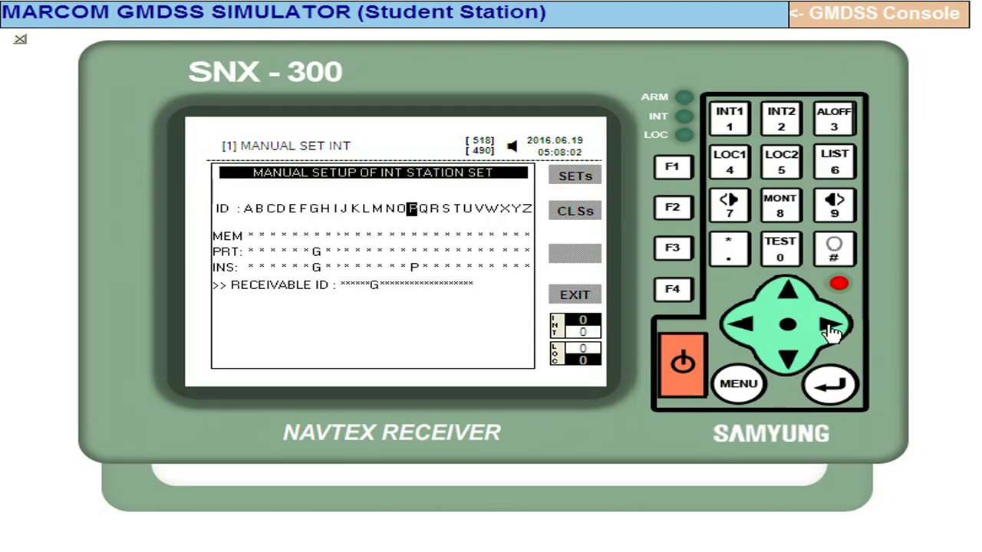
{"action": "left_click", "coordinate": [831, 389]}
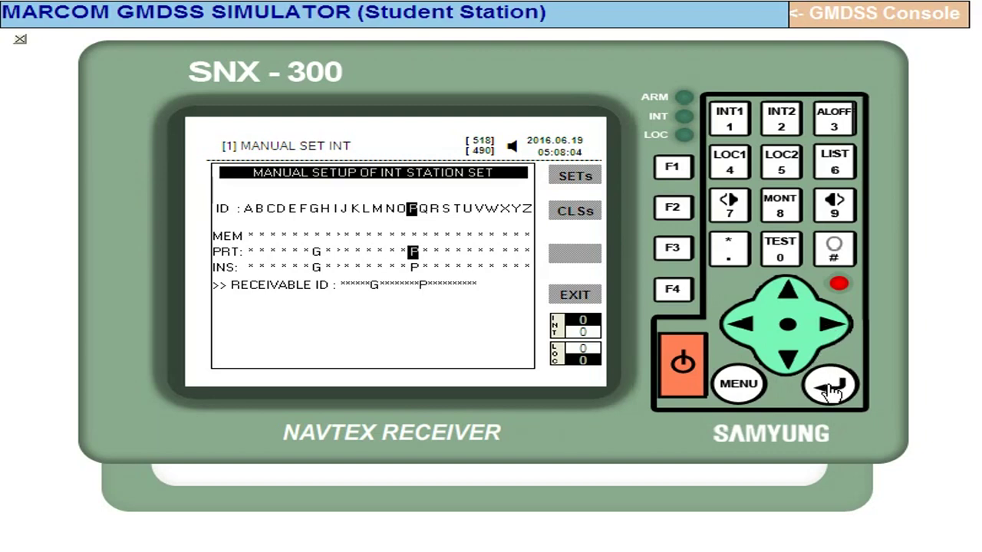
Step: Add stations G and P to the MEM row
{"action": "left_click", "coordinate": [788, 298]}
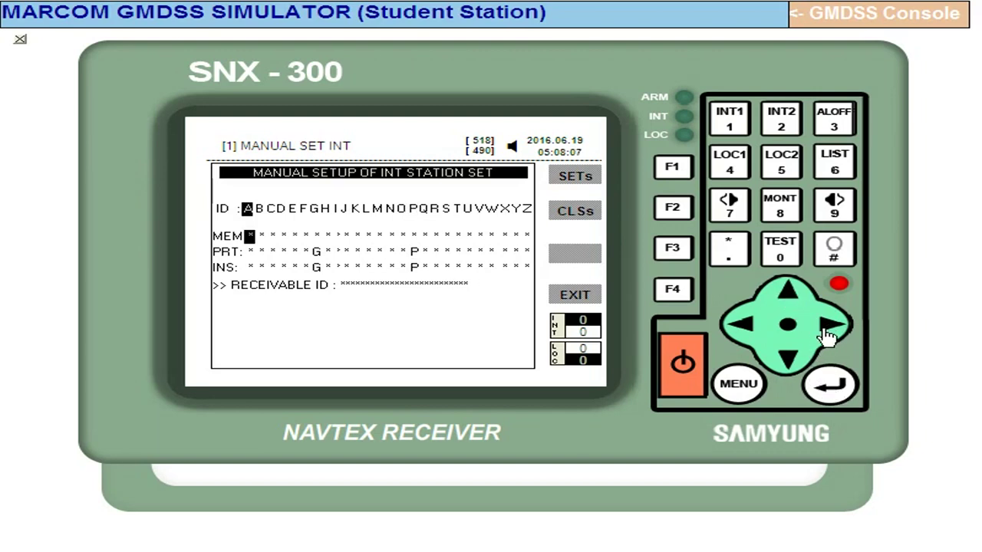
{"action": "left_click", "coordinate": [828, 331]}
{"action": "left_click", "coordinate": [830, 328]}
{"action": "left_click", "coordinate": [830, 328]}
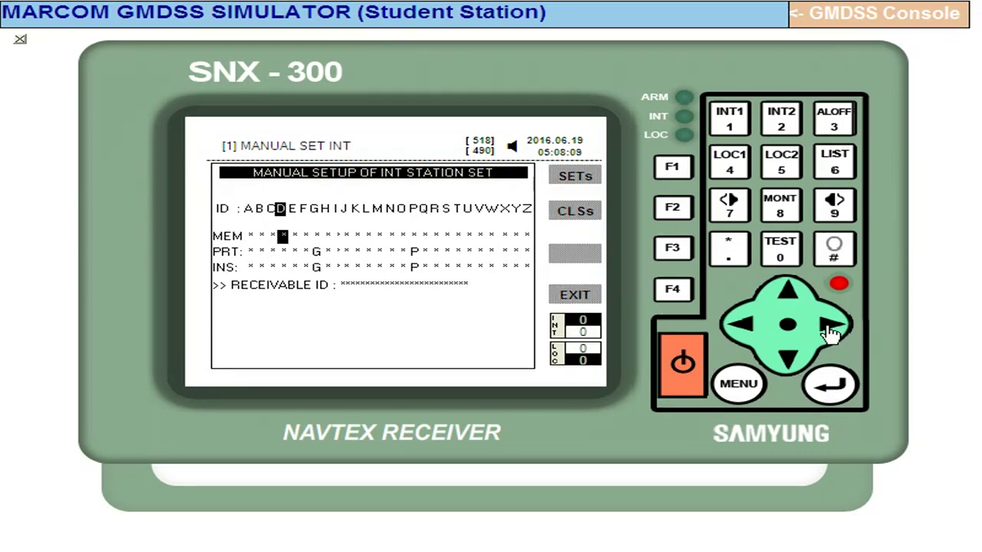
{"action": "left_click", "coordinate": [830, 328]}
{"action": "left_click", "coordinate": [830, 328]}
{"action": "left_click", "coordinate": [830, 328]}
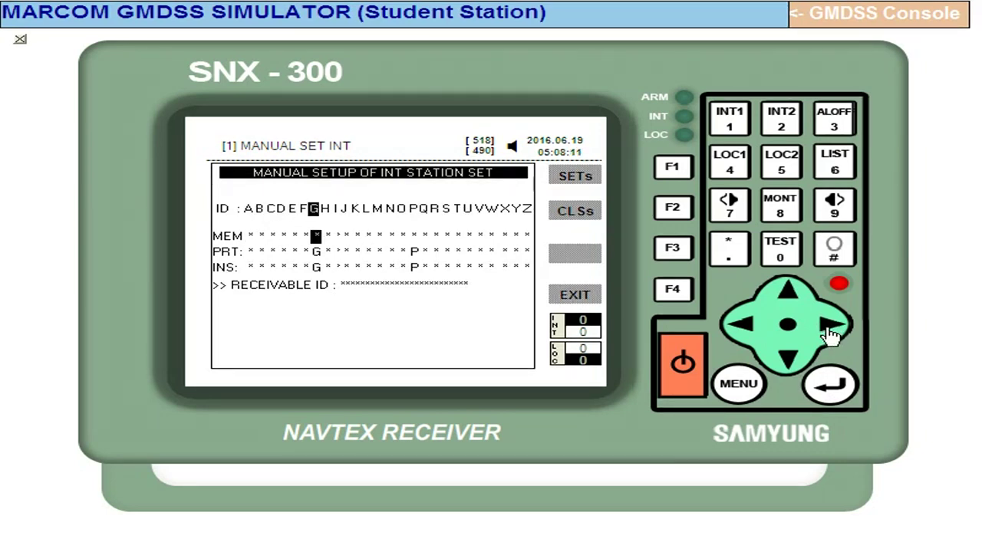
{"action": "left_click", "coordinate": [830, 383]}
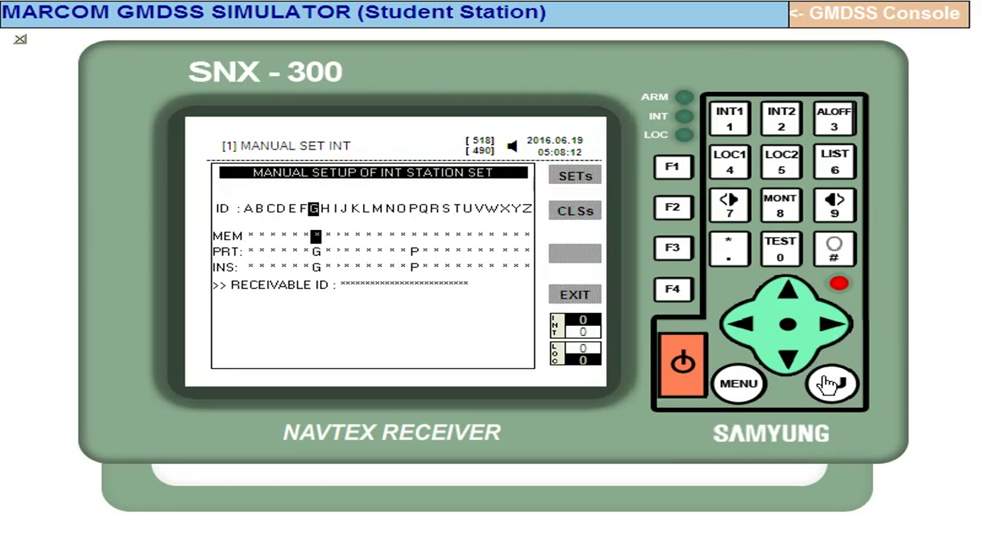
{"action": "left_click", "coordinate": [831, 328]}
{"action": "left_click", "coordinate": [830, 328]}
{"action": "left_click", "coordinate": [831, 328]}
{"action": "left_click", "coordinate": [830, 328]}
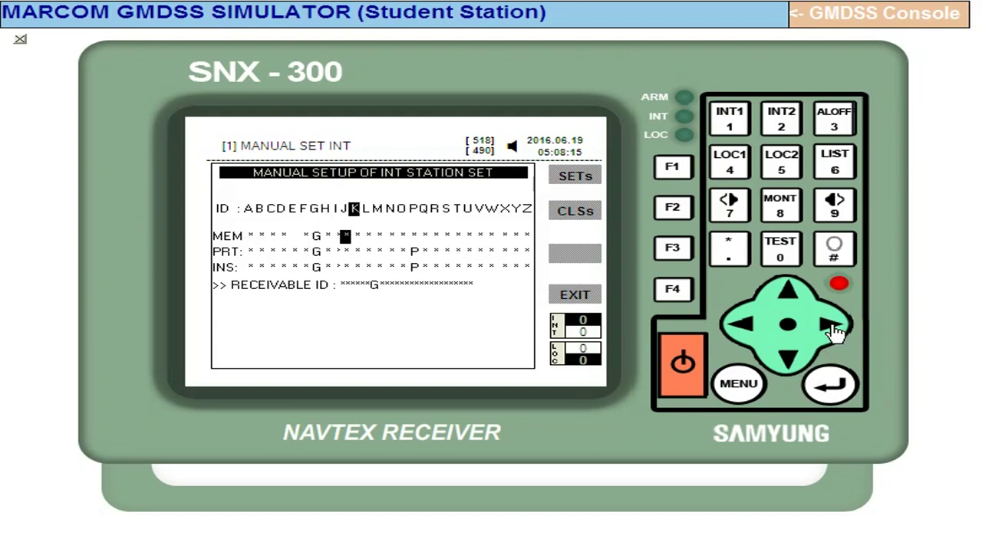
{"action": "left_click", "coordinate": [831, 329]}
{"action": "left_click", "coordinate": [830, 328]}
{"action": "left_click", "coordinate": [830, 328]}
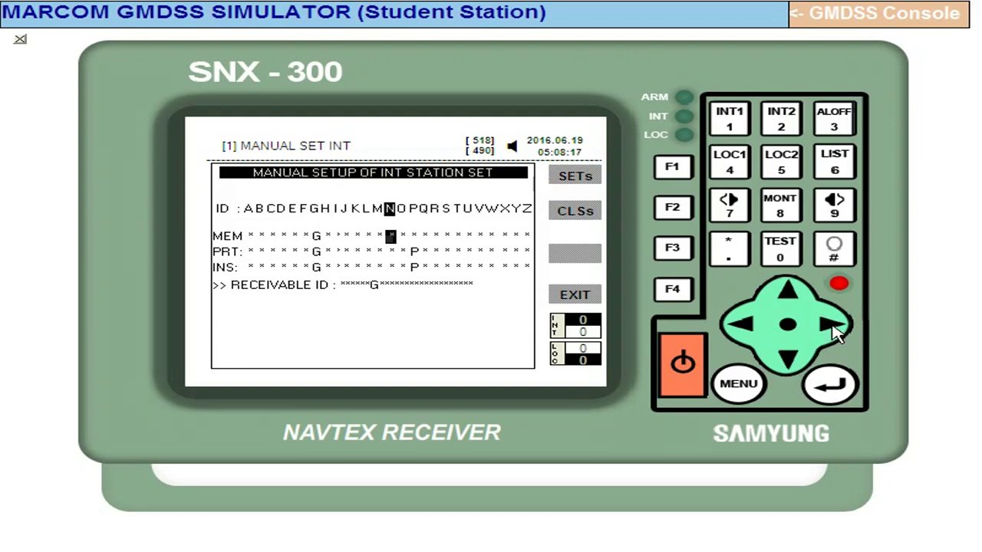
{"action": "left_click", "coordinate": [830, 328]}
{"action": "left_click", "coordinate": [830, 328]}
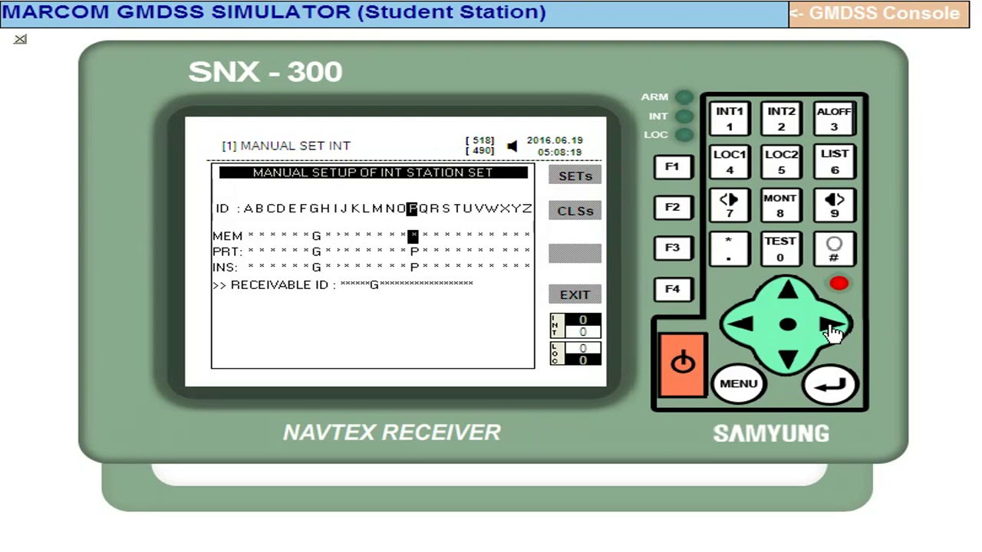
{"action": "left_click", "coordinate": [826, 385]}
Step: Back out from station setup through station selection and main menu to standby
{"action": "left_click", "coordinate": [672, 290]}
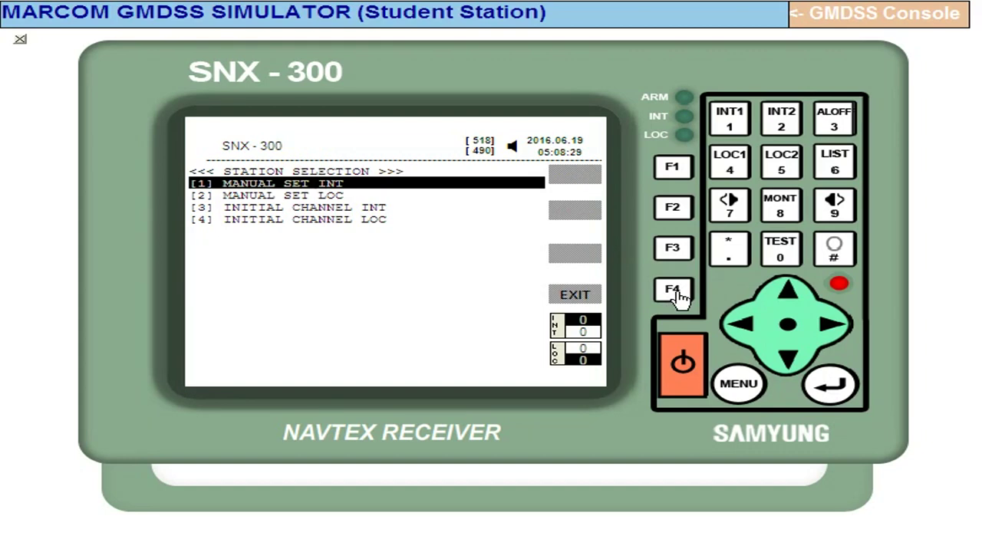
{"action": "left_click", "coordinate": [673, 290]}
{"action": "left_click", "coordinate": [673, 290]}
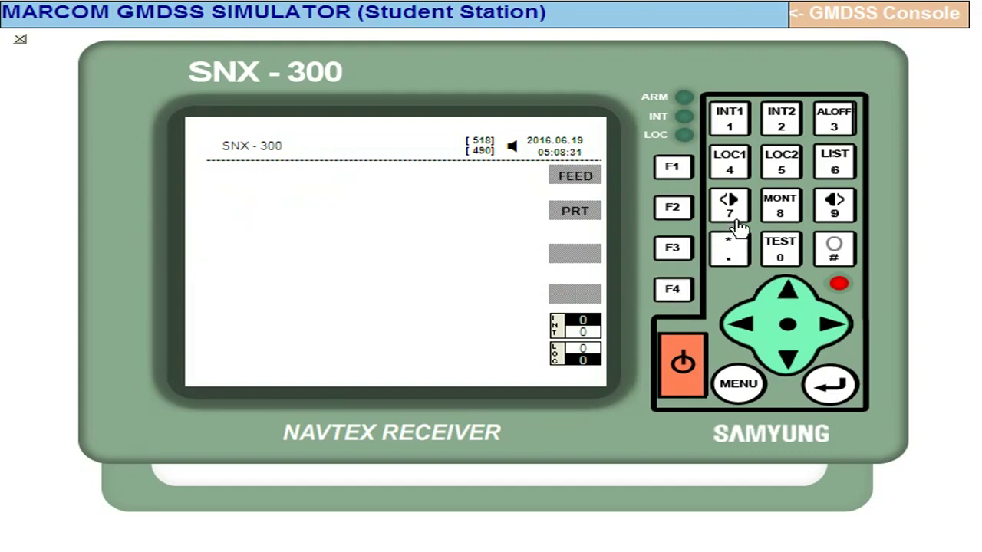
Step: Open manual INT message type setup and set the MEM types to A, B, D, E and L
{"action": "left_click", "coordinate": [783, 125]}
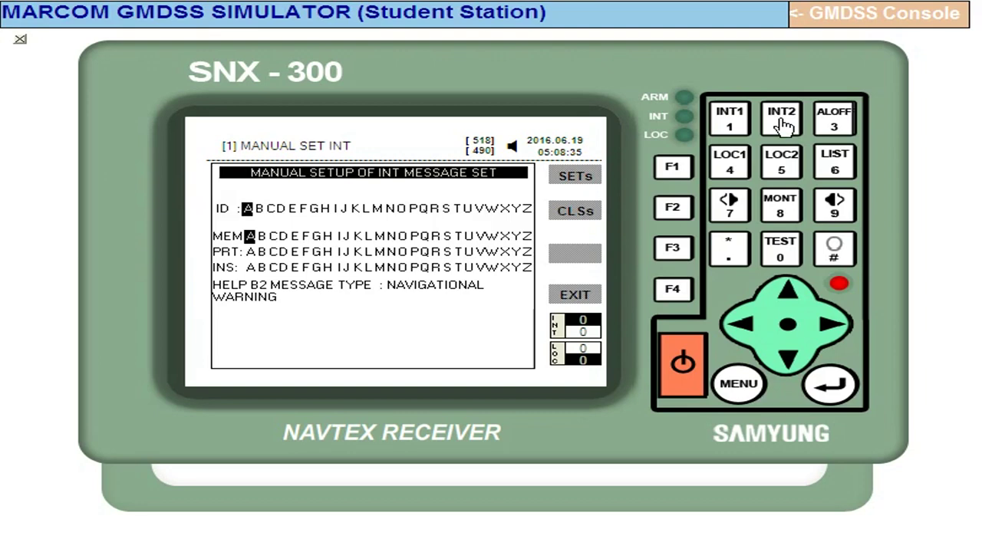
{"action": "left_click", "coordinate": [675, 211]}
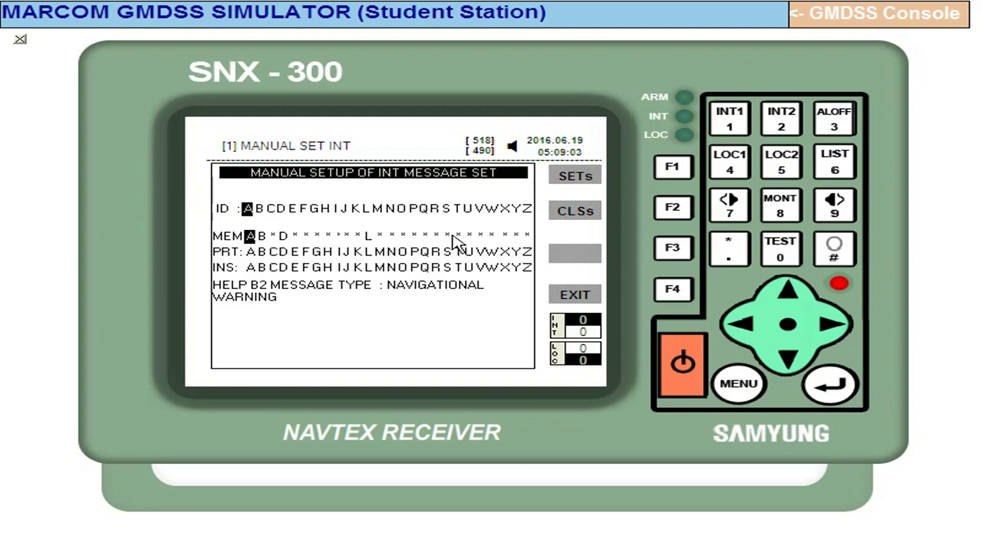
{"action": "left_click", "coordinate": [830, 328]}
{"action": "left_click", "coordinate": [830, 328]}
{"action": "left_click", "coordinate": [830, 329]}
{"action": "left_click", "coordinate": [829, 328]}
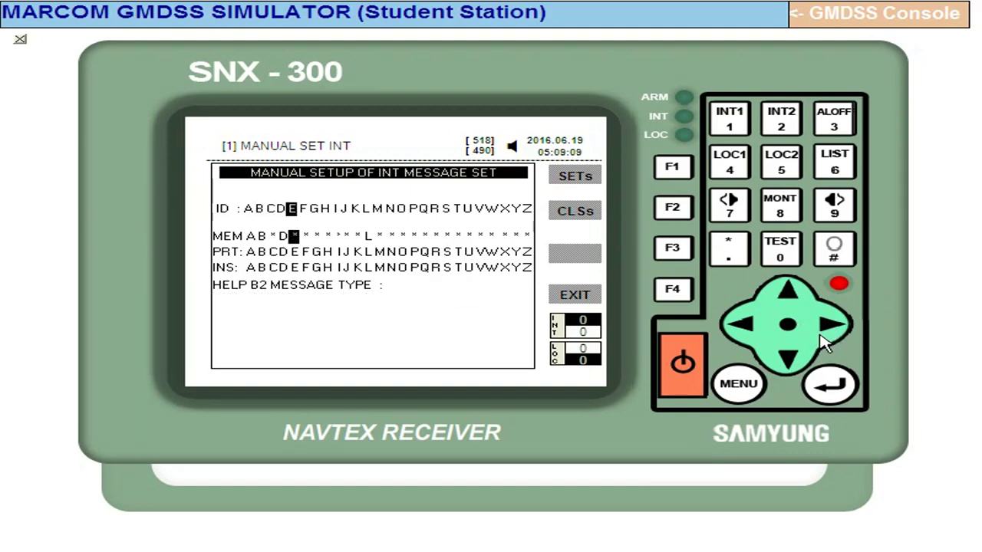
{"action": "left_click", "coordinate": [824, 385]}
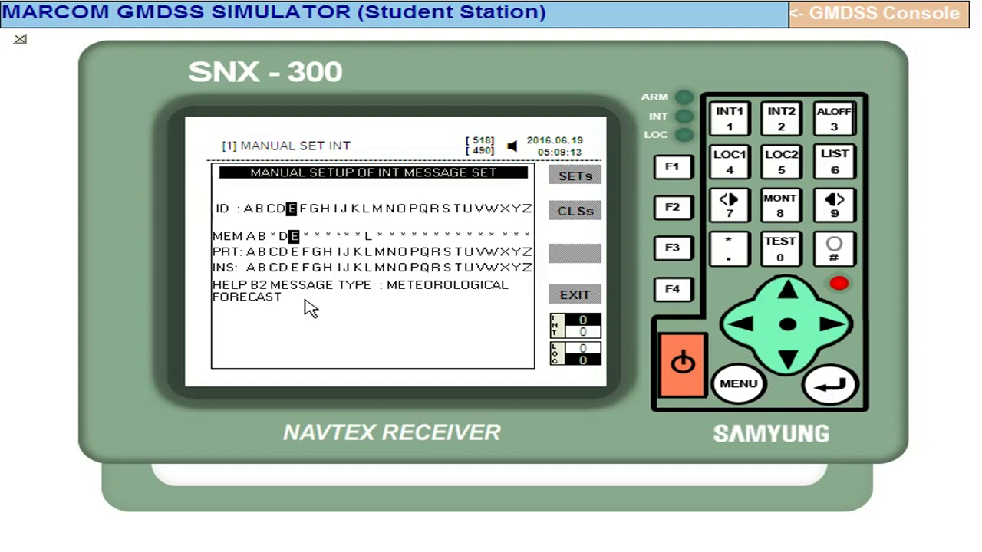
Step: Copy the MEM types onto PRT and add E, giving print types A, B, D, E, L
{"action": "left_click", "coordinate": [788, 359]}
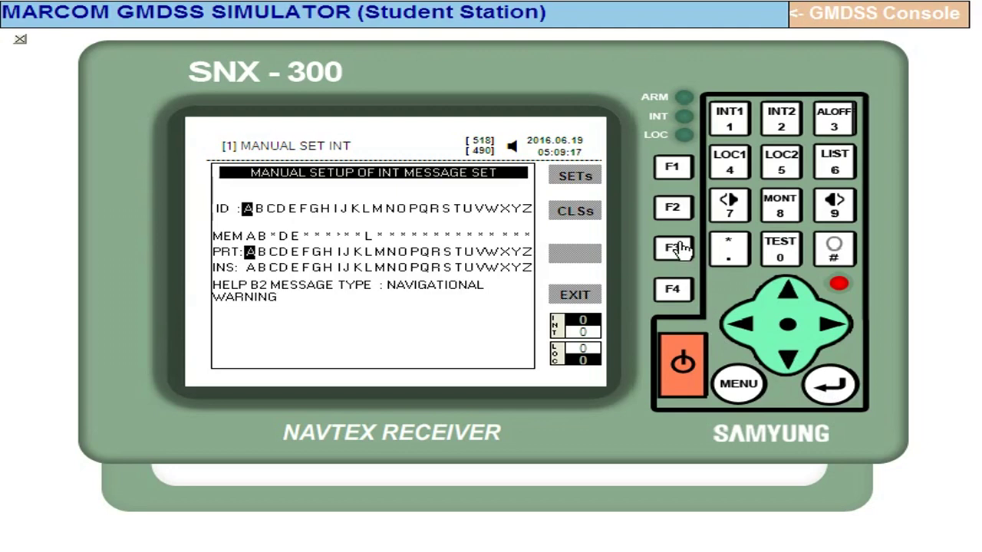
{"action": "left_click", "coordinate": [667, 211]}
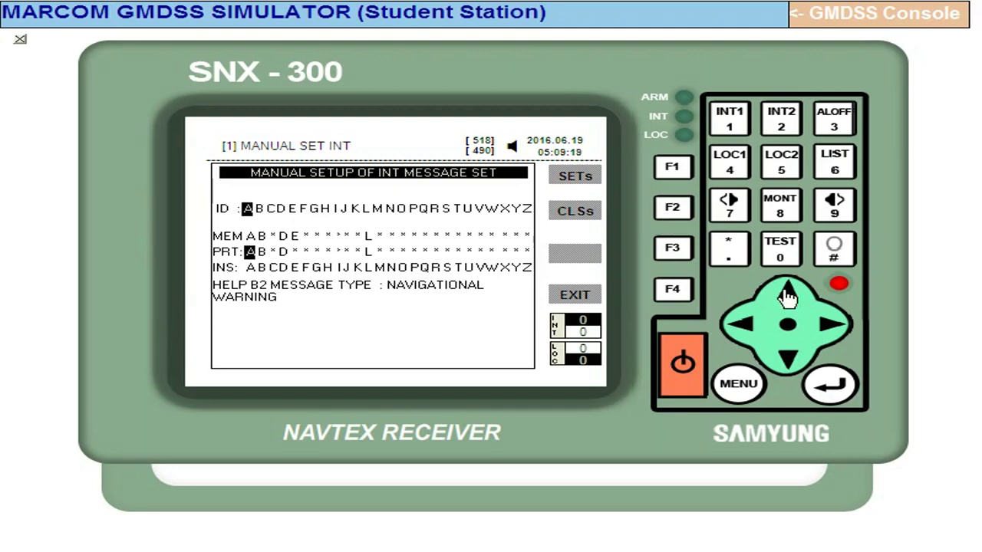
{"action": "left_click", "coordinate": [836, 325]}
{"action": "left_click", "coordinate": [836, 325]}
{"action": "left_click", "coordinate": [836, 325]}
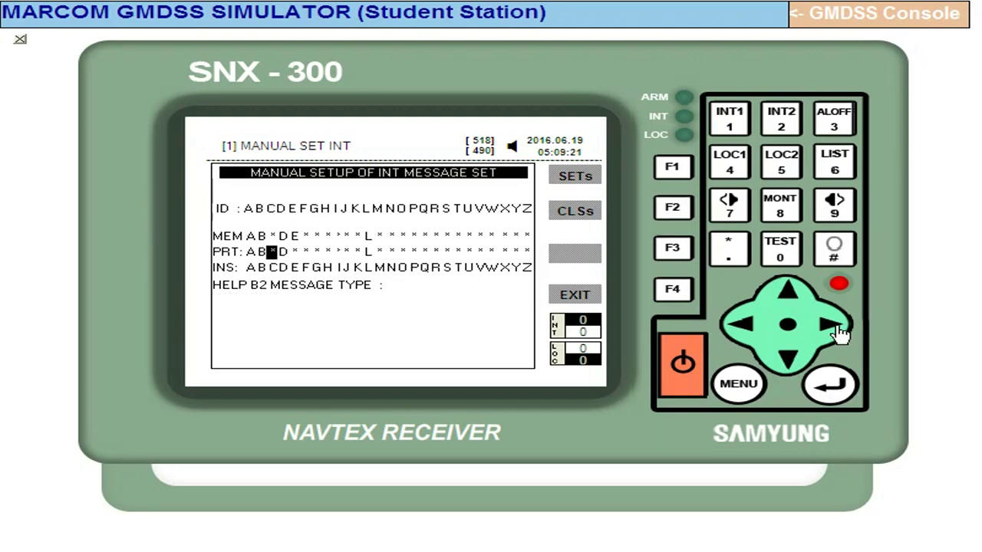
{"action": "left_click", "coordinate": [836, 325]}
{"action": "left_click", "coordinate": [827, 387]}
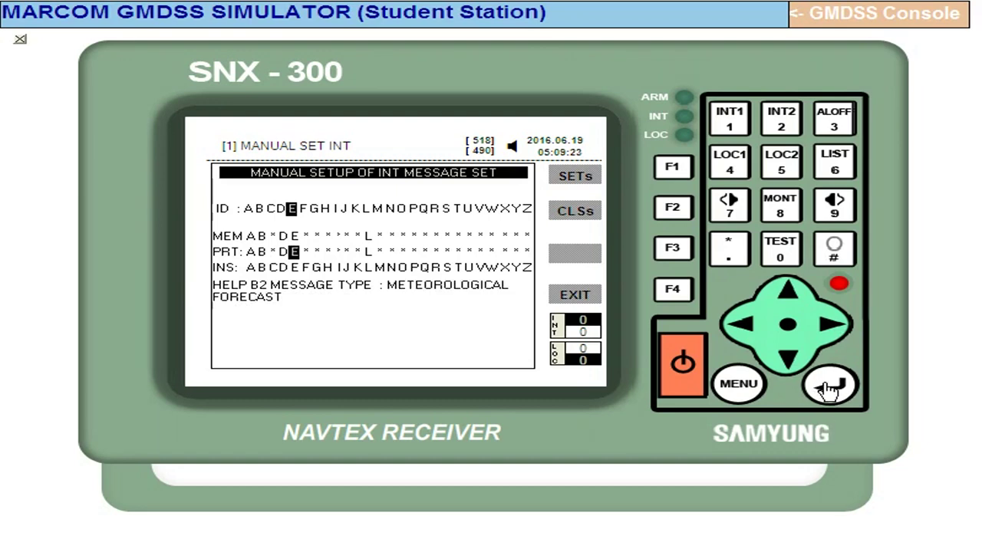
{"action": "left_click", "coordinate": [789, 356]}
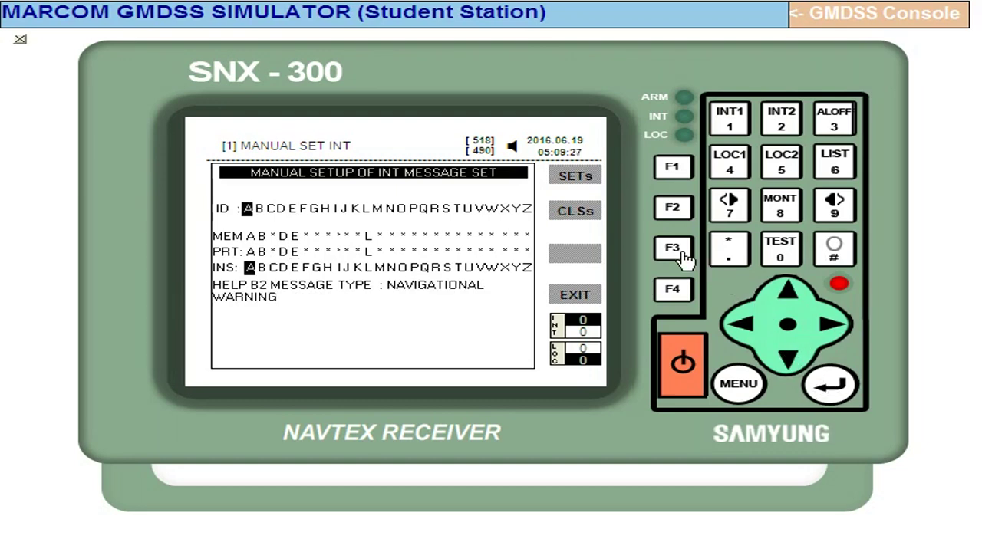
{"action": "left_click", "coordinate": [678, 292]}
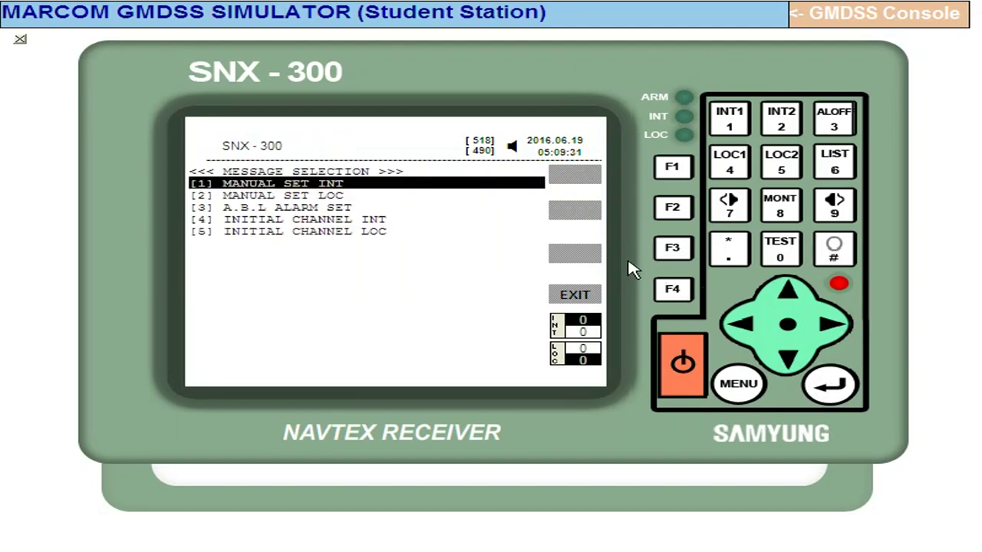
{"action": "left_click", "coordinate": [826, 389]}
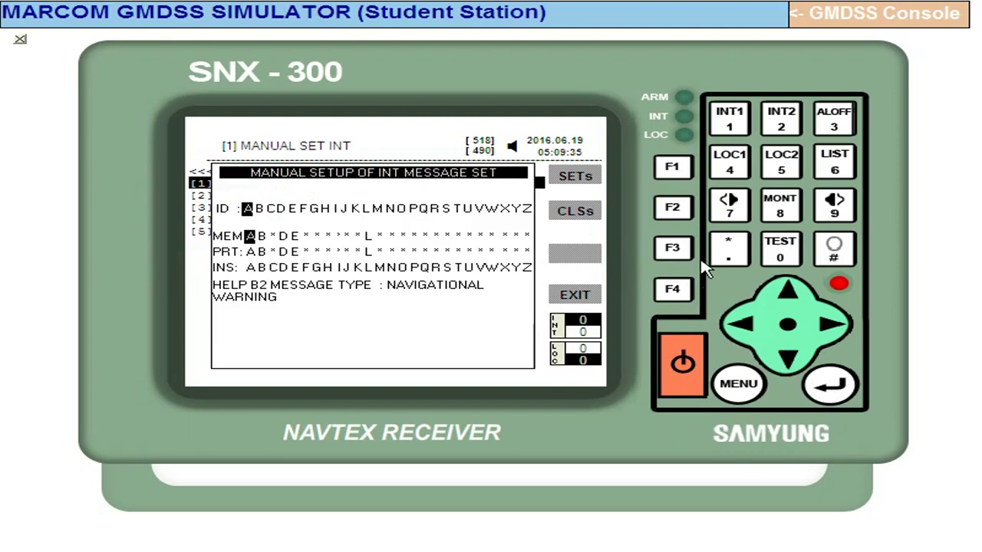
Step: Re-select message type E in the MEM row
{"action": "left_click", "coordinate": [673, 211]}
{"action": "left_click", "coordinate": [828, 326]}
{"action": "left_click", "coordinate": [828, 326]}
{"action": "left_click", "coordinate": [828, 327]}
{"action": "left_click", "coordinate": [828, 326]}
{"action": "left_click", "coordinate": [824, 393]}
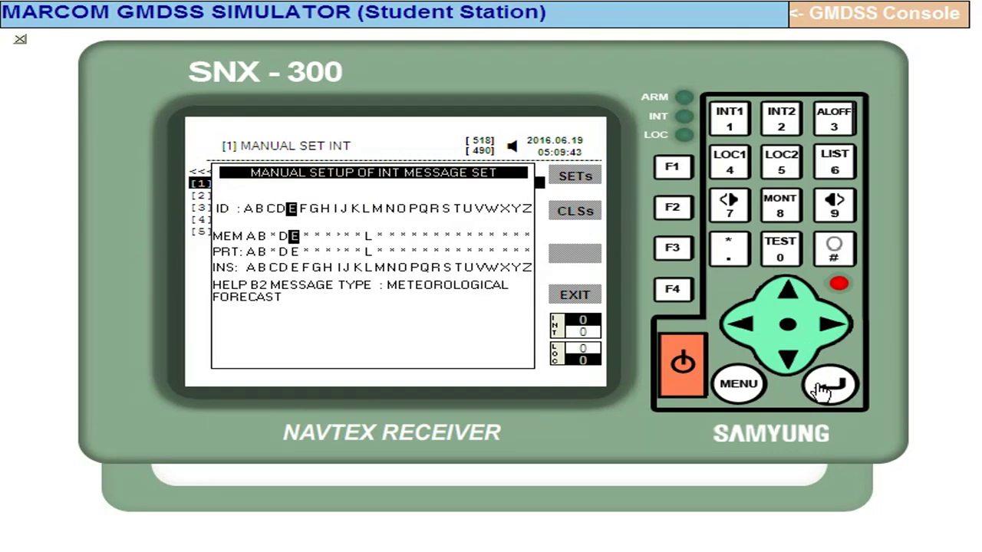
Step: Copy the MEM types onto INS, add E, and back out to the standby display
{"action": "left_click", "coordinate": [790, 357]}
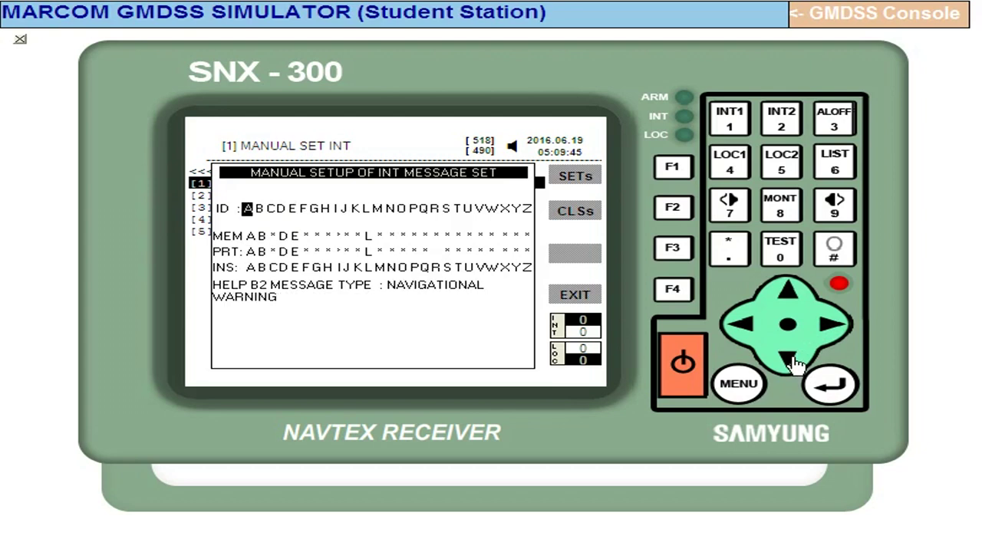
{"action": "left_click", "coordinate": [790, 357]}
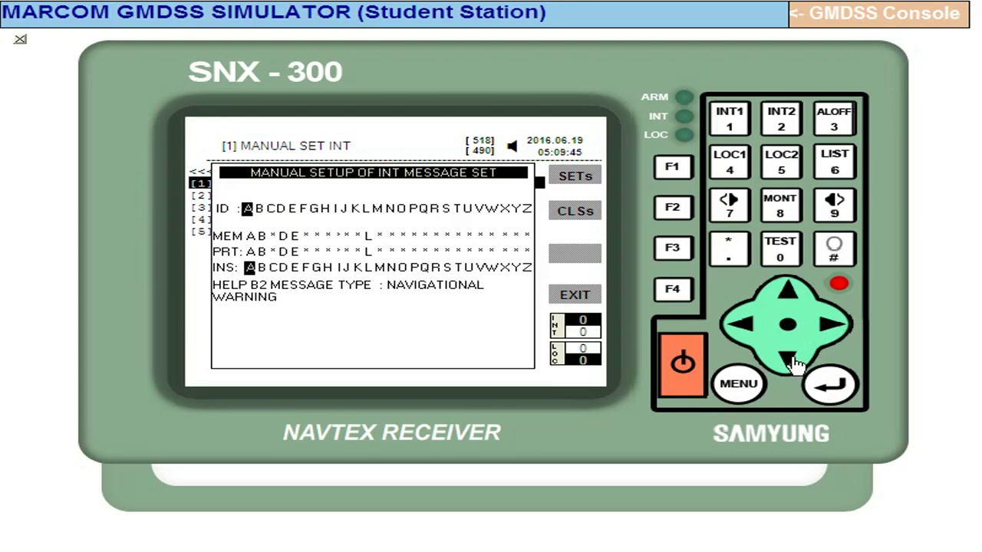
{"action": "left_click", "coordinate": [677, 210]}
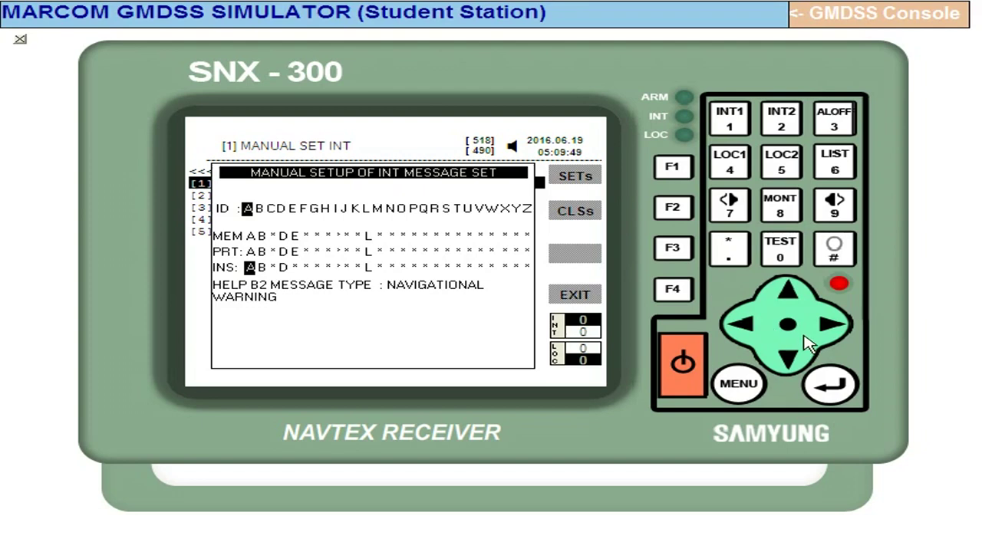
{"action": "left_click", "coordinate": [833, 328]}
{"action": "left_click", "coordinate": [832, 327]}
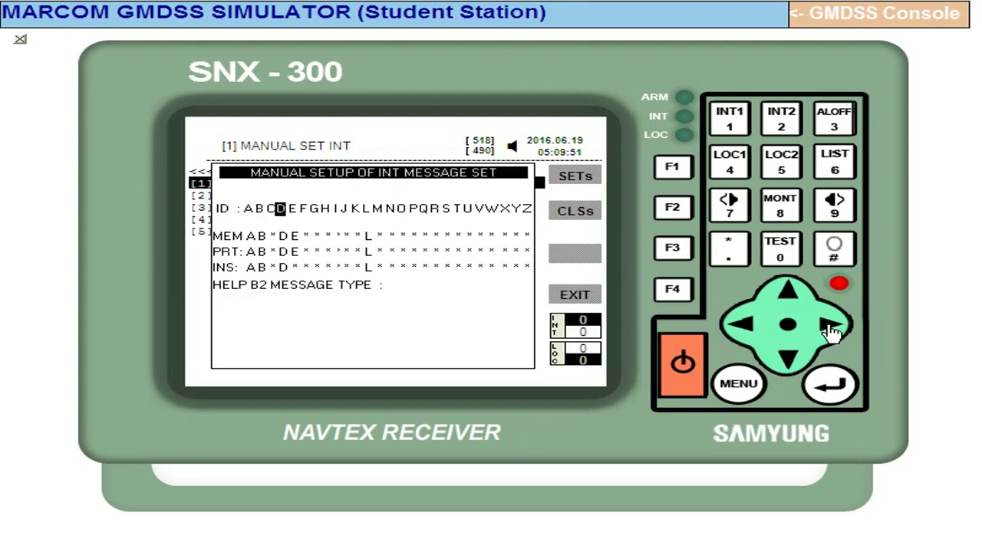
{"action": "left_click", "coordinate": [833, 327]}
{"action": "left_click", "coordinate": [833, 327]}
{"action": "left_click", "coordinate": [828, 389]}
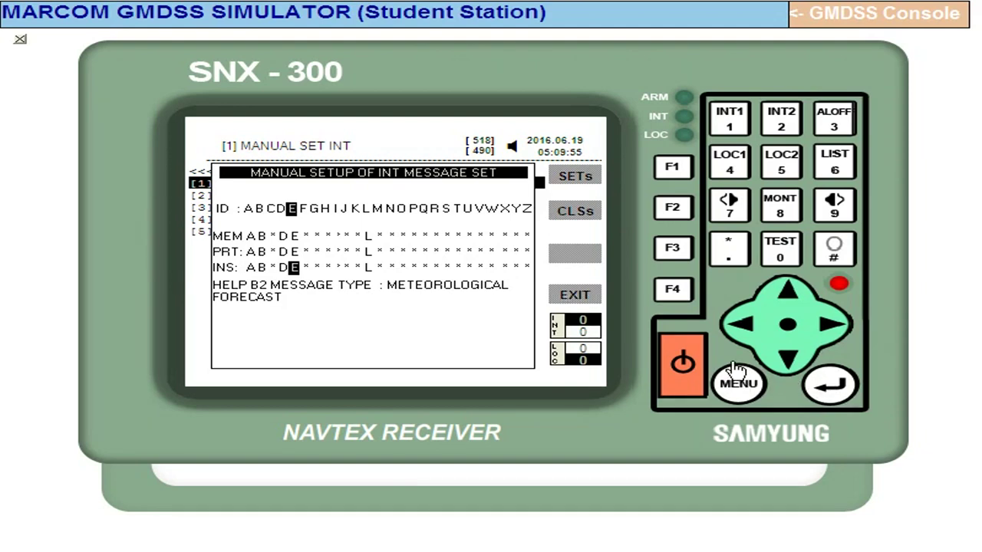
{"action": "left_click", "coordinate": [674, 293]}
{"action": "left_click", "coordinate": [675, 296]}
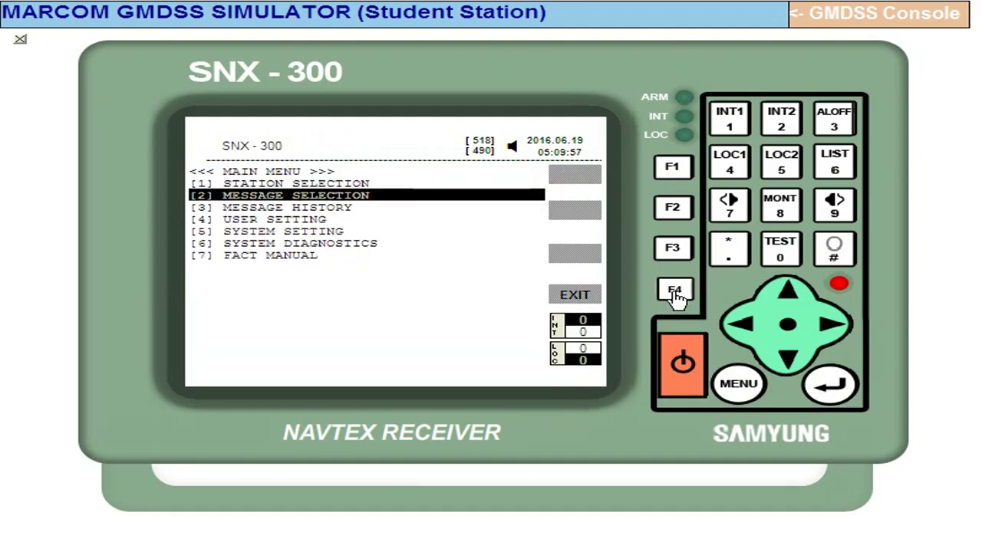
{"action": "left_click", "coordinate": [676, 298]}
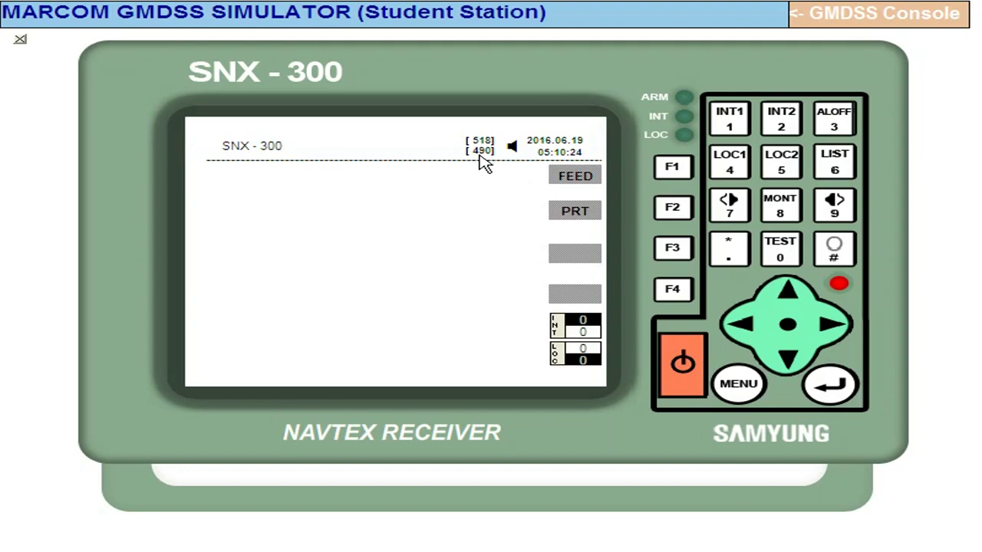
Step: Set the local frequency to 4209 via MENU > SYSTEM SETTING > 490/4209 SELECT
{"action": "left_click", "coordinate": [744, 389]}
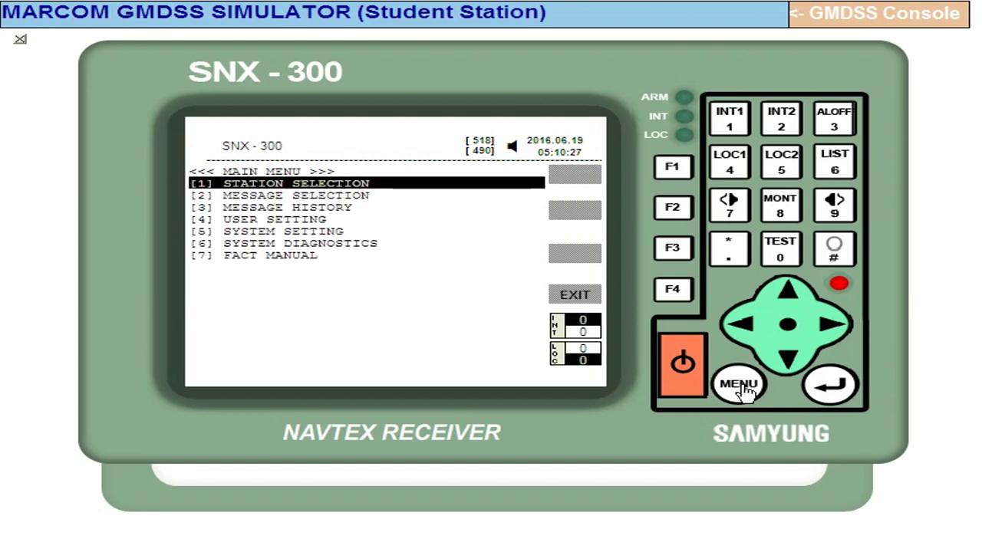
{"action": "left_click", "coordinate": [788, 358]}
{"action": "left_click", "coordinate": [788, 359]}
{"action": "left_click", "coordinate": [788, 359]}
{"action": "left_click", "coordinate": [788, 359]}
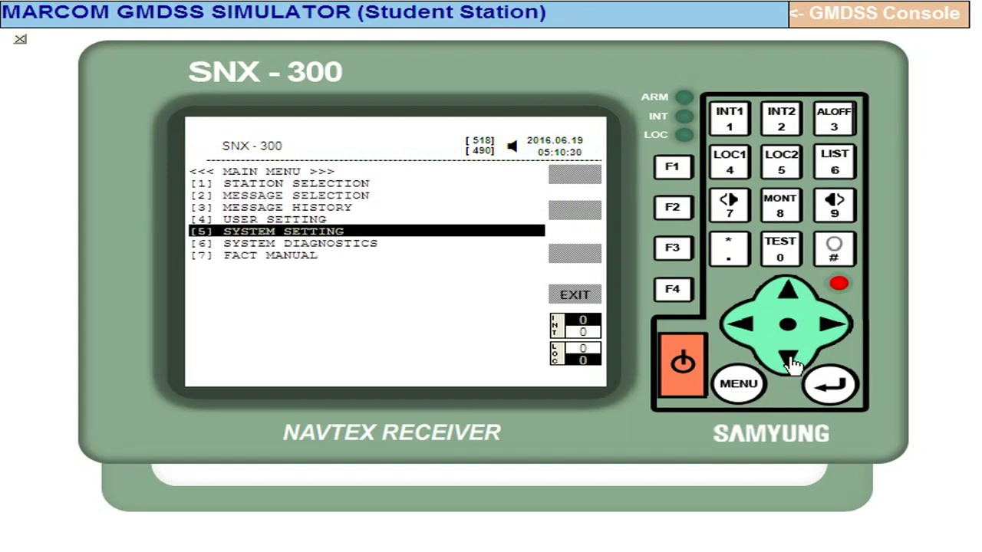
{"action": "left_click", "coordinate": [825, 390]}
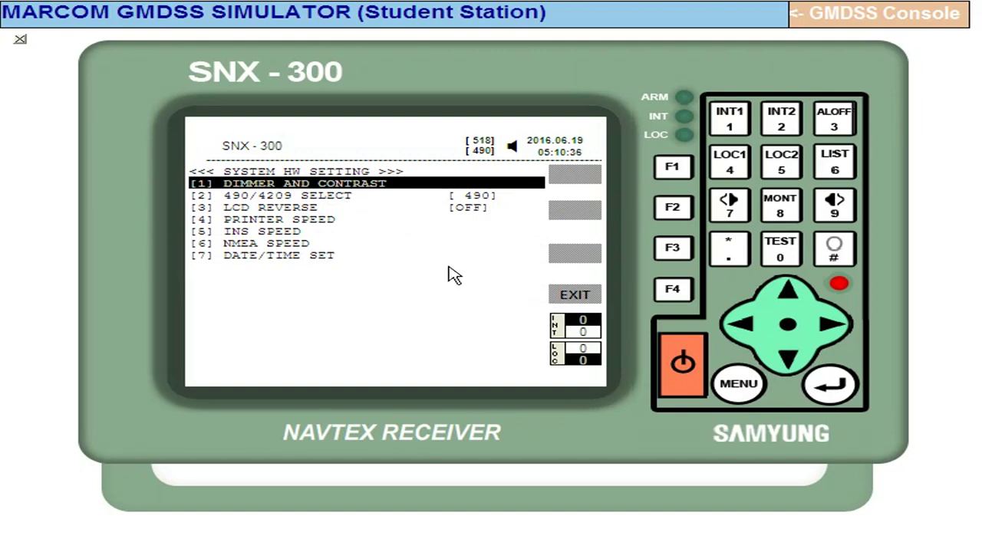
{"action": "left_click", "coordinate": [787, 360]}
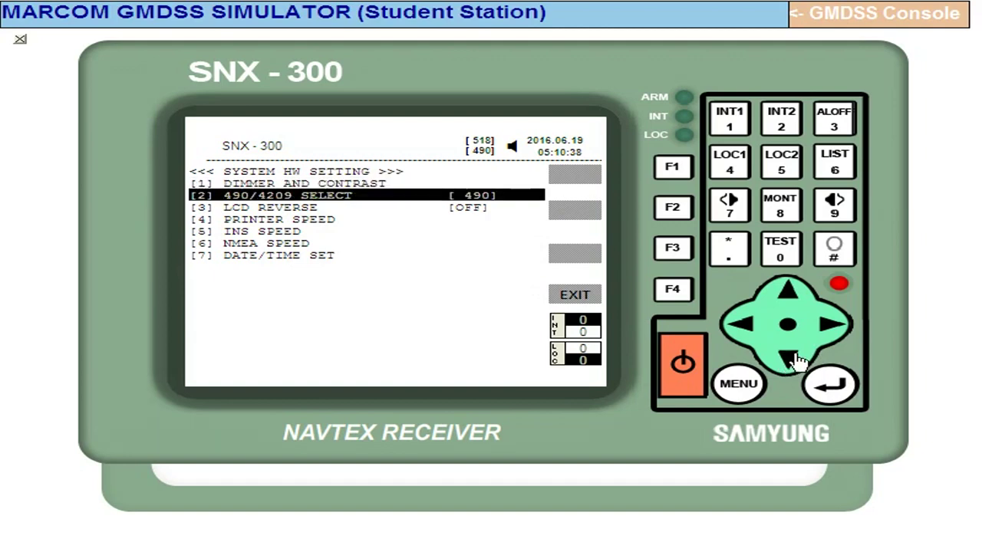
{"action": "left_click", "coordinate": [817, 382]}
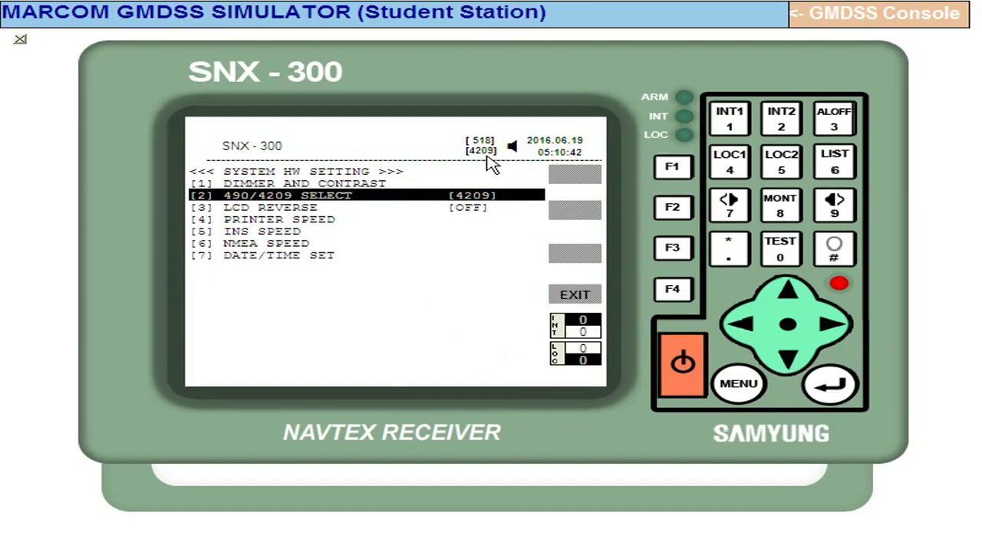
{"action": "left_click", "coordinate": [675, 293]}
{"action": "left_click", "coordinate": [675, 292]}
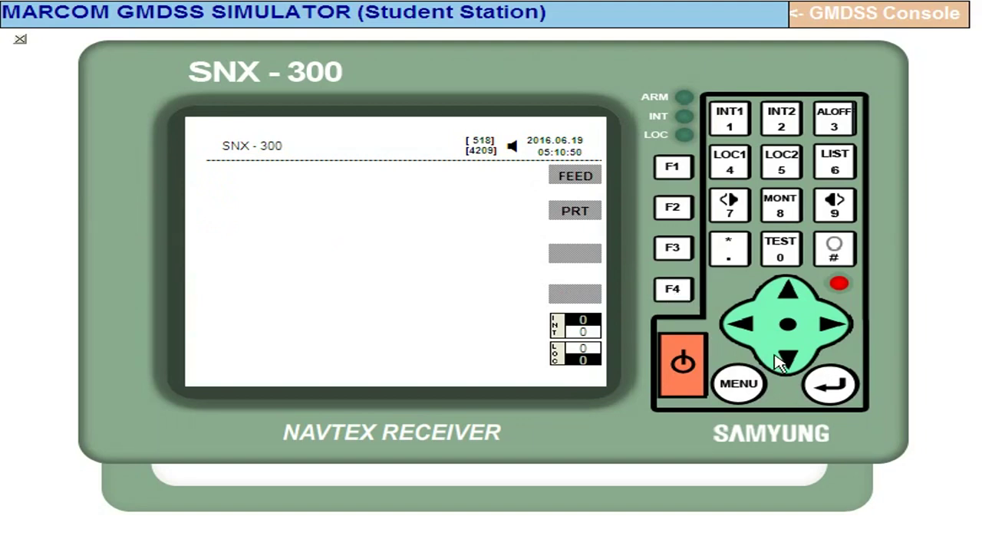
{"action": "left_click", "coordinate": [737, 387]}
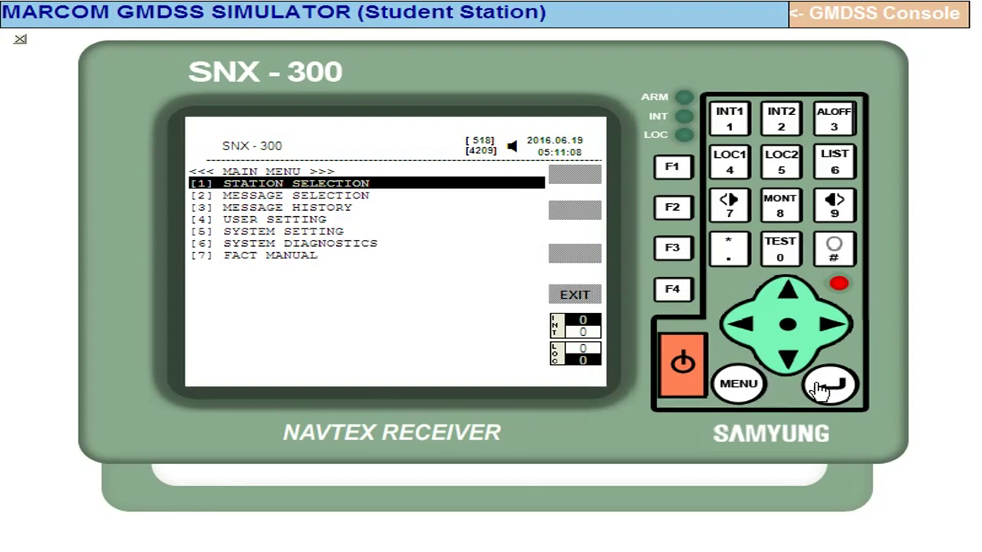
Step: Exit the SNX-300 main menu before moving to the Sailor CU5100 MF/HF unit
{"action": "left_click", "coordinate": [676, 296]}
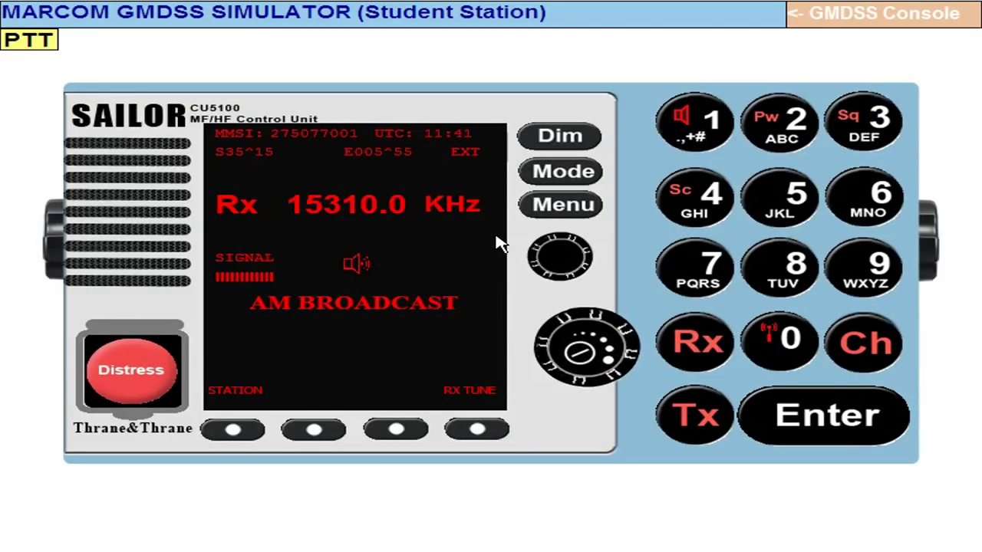
Step: Switch the Sailor unit to TELEX mode on CH 401 and enter 518.0 kHz as the receive frequency
{"action": "left_click", "coordinate": [574, 182]}
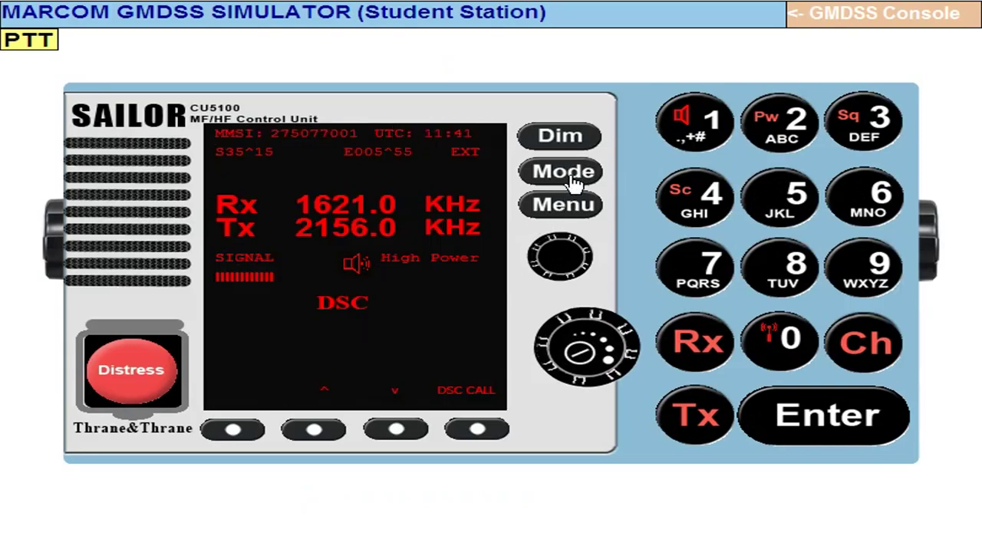
{"action": "left_click", "coordinate": [574, 183]}
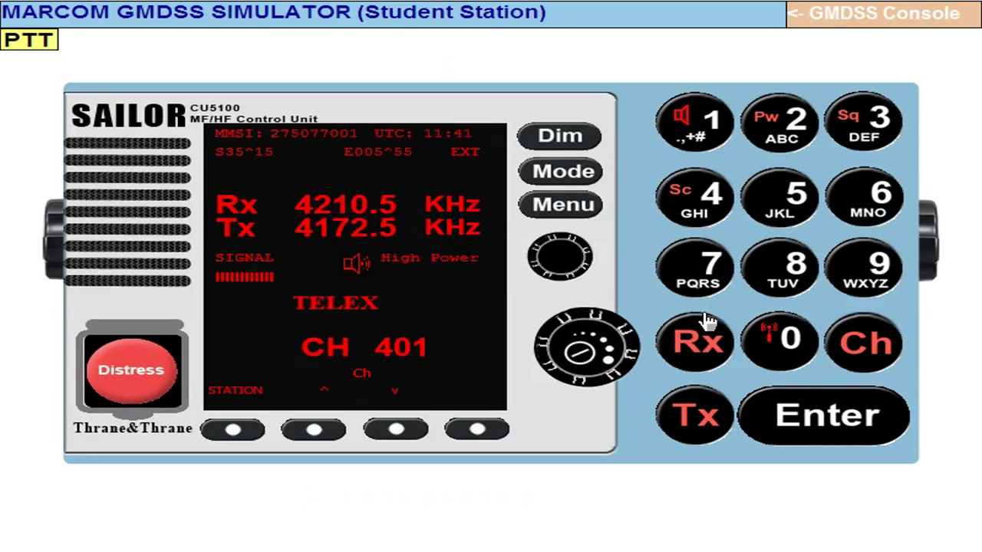
{"action": "left_click", "coordinate": [699, 341]}
{"action": "left_click", "coordinate": [783, 194]}
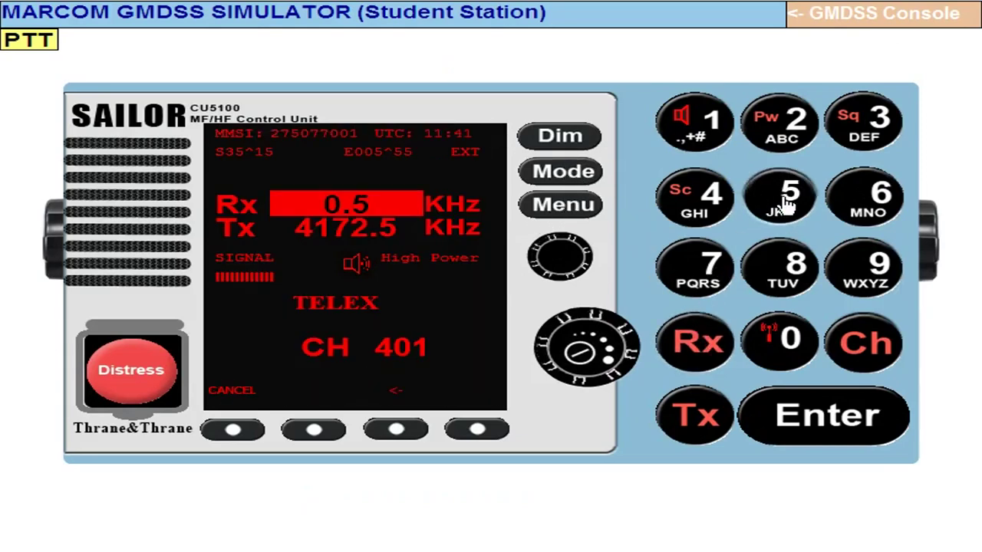
{"action": "left_click", "coordinate": [706, 135]}
{"action": "left_click", "coordinate": [786, 274]}
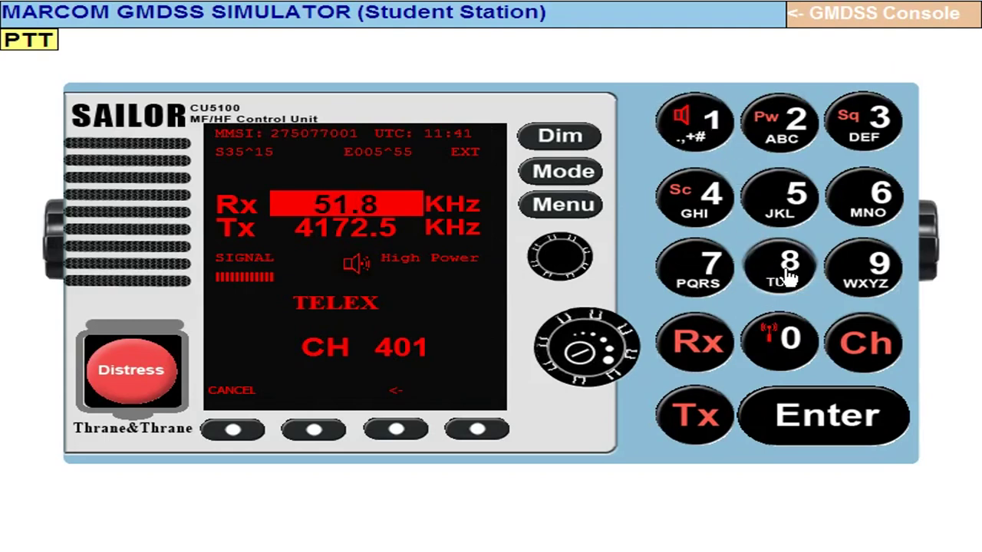
{"action": "left_click", "coordinate": [790, 349]}
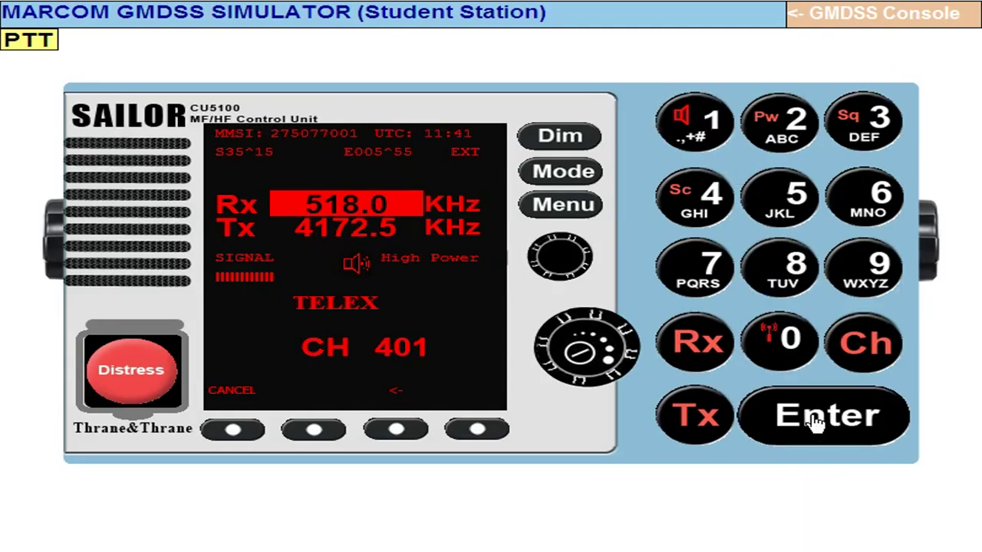